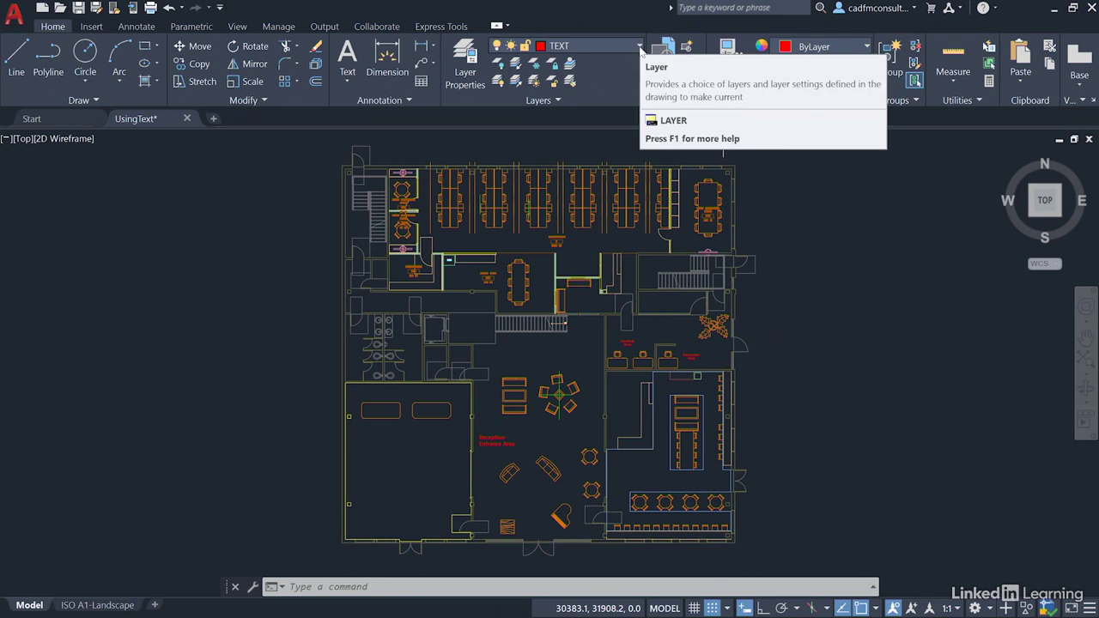
Keep TEXT as the current layer and zoom in on the Hotdesk area.
click(640, 46)
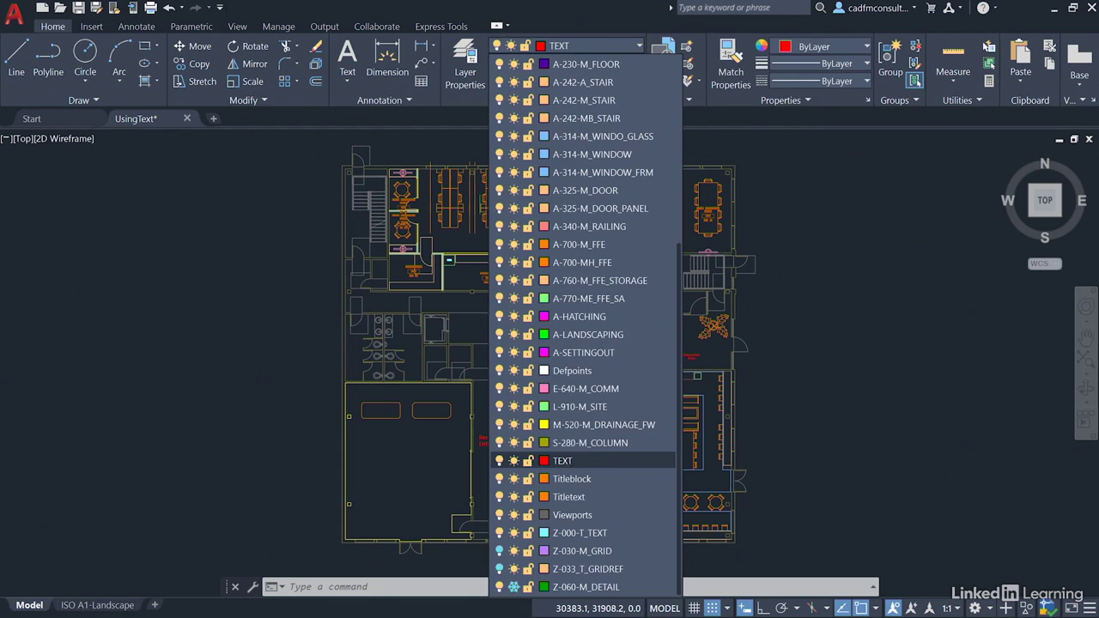
click(564, 461)
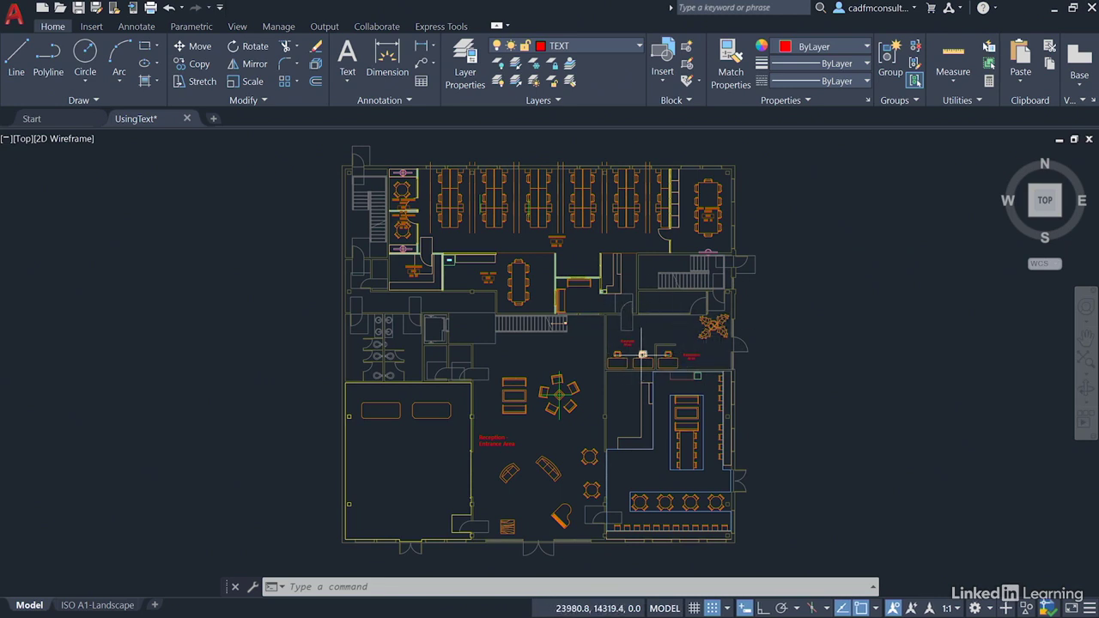
scroll(642, 353, up, 10)
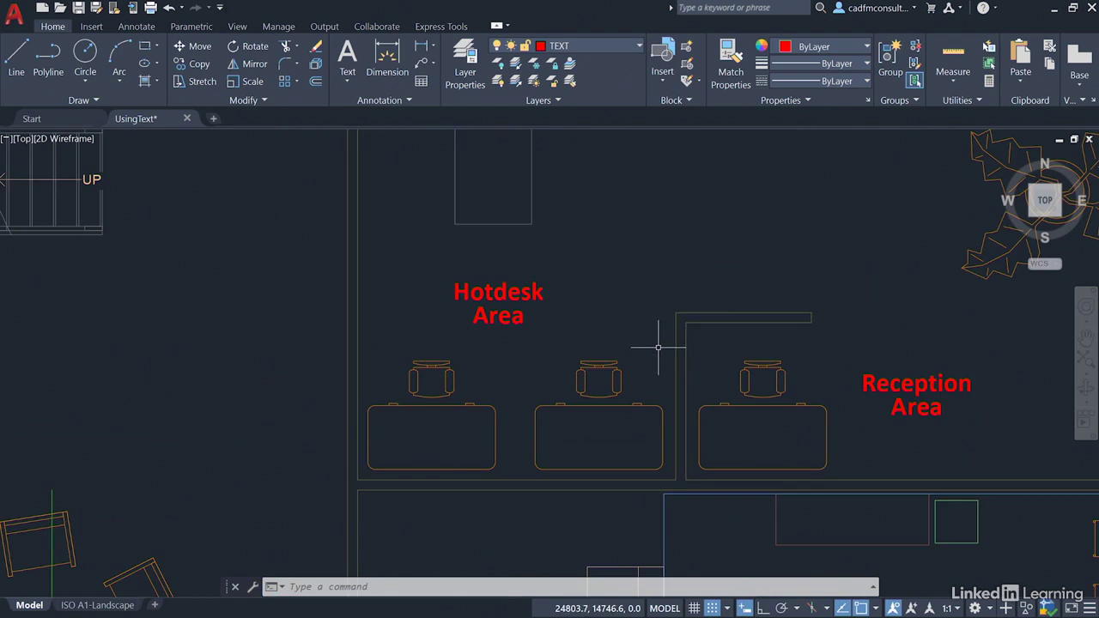
middle_drag(785, 287, 638, 324)
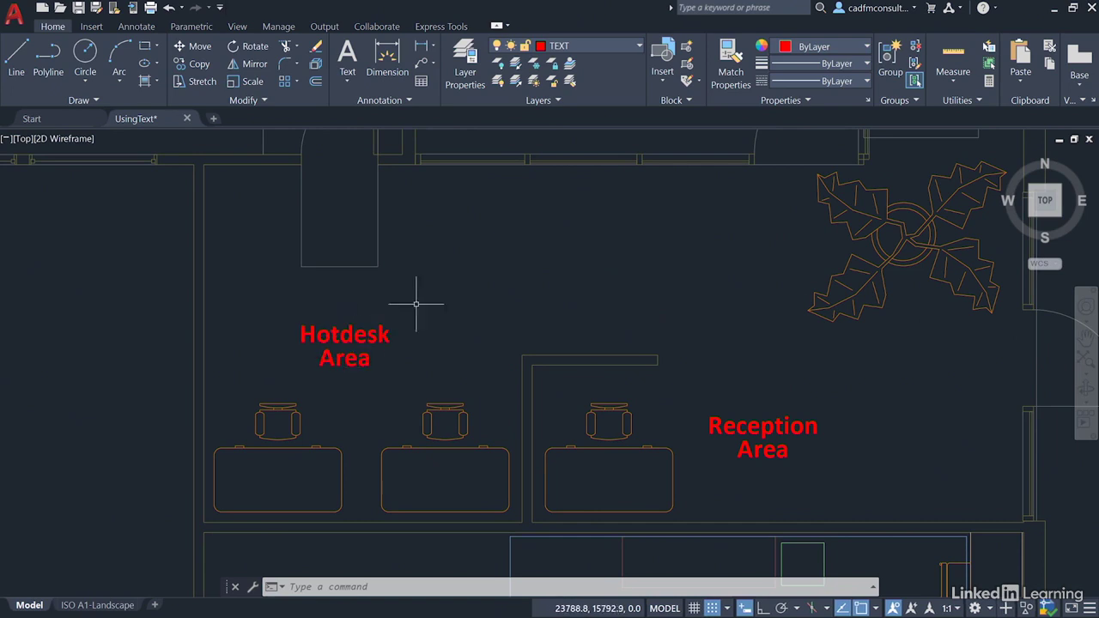
Select both the Hotdesk and Area lines of the label.
click(379, 333)
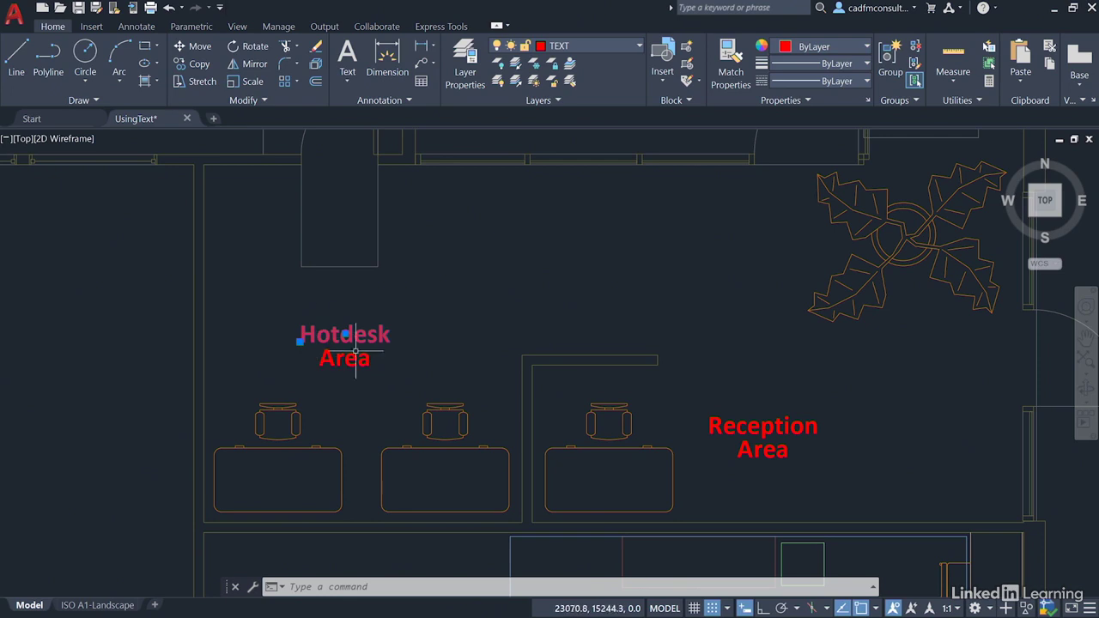
key(Escape)
key(Escape)
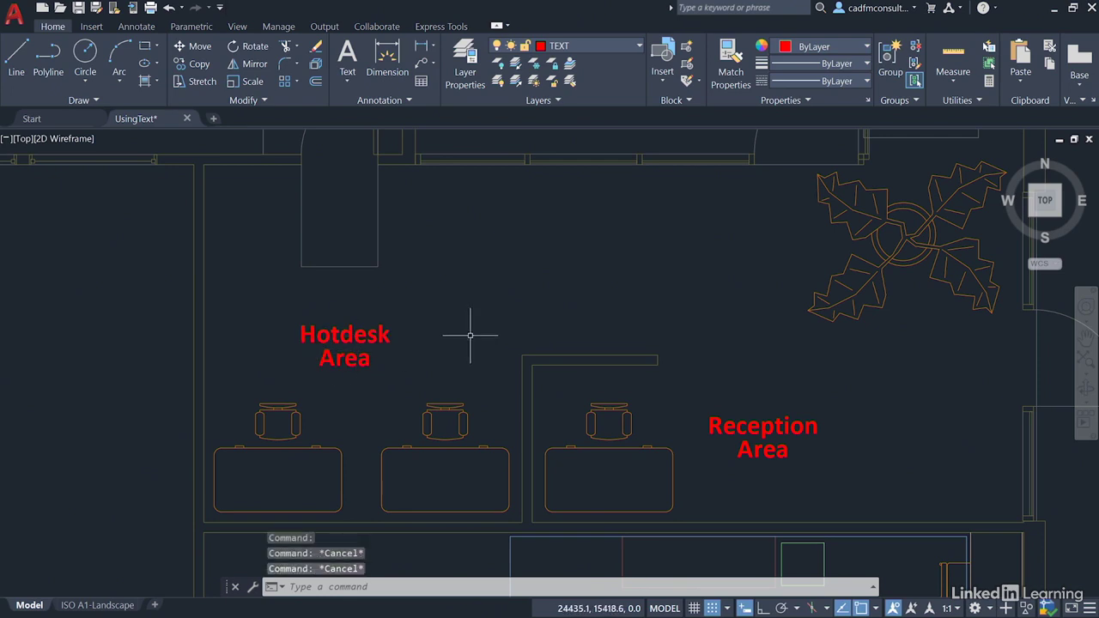
click(380, 325)
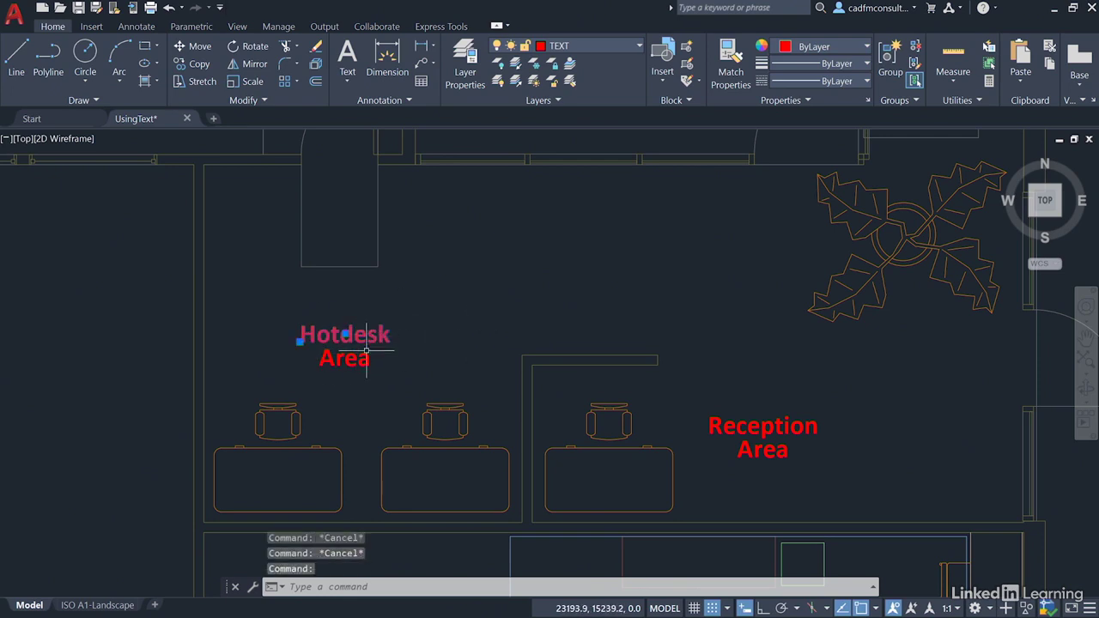
click(365, 352)
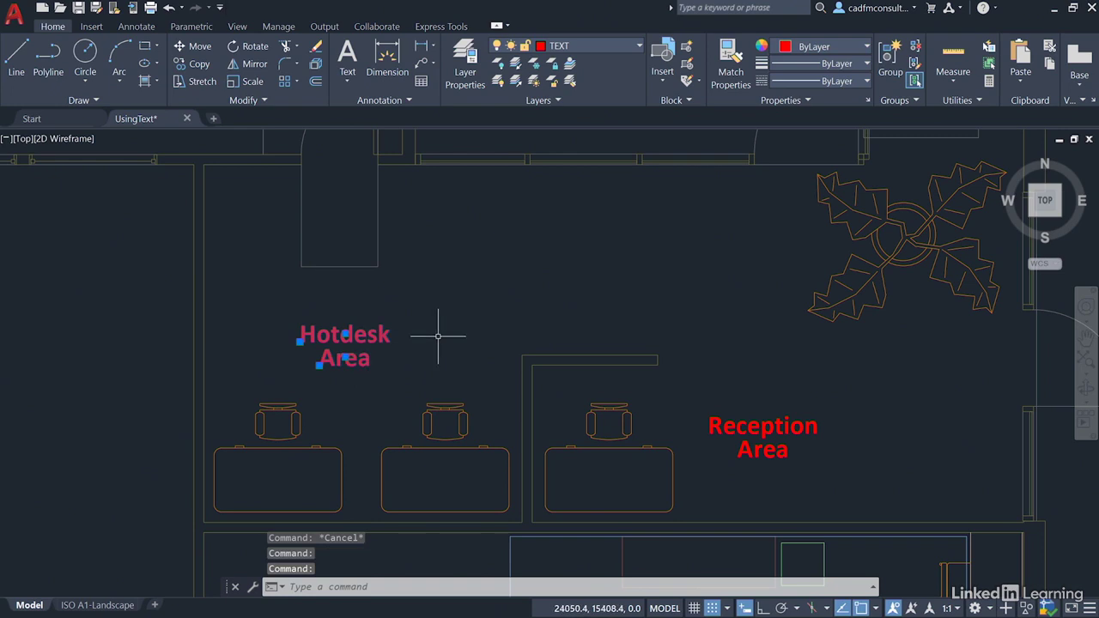
In Properties, set the Hotdesk Area text's Justify to Middle left, then close the palette.
right_click(482, 199)
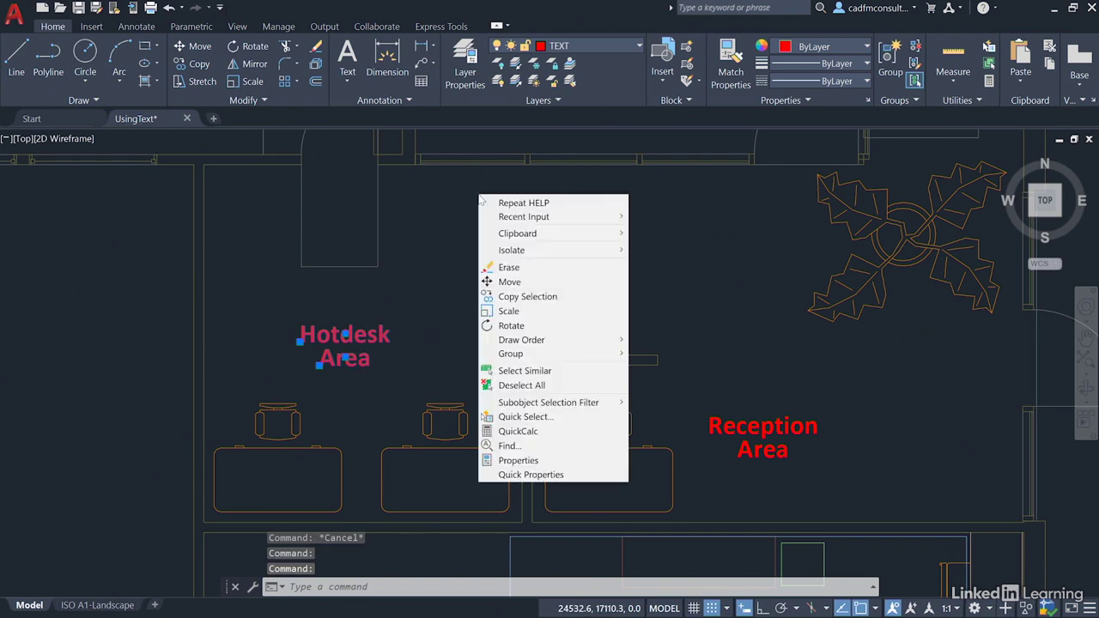
click(515, 461)
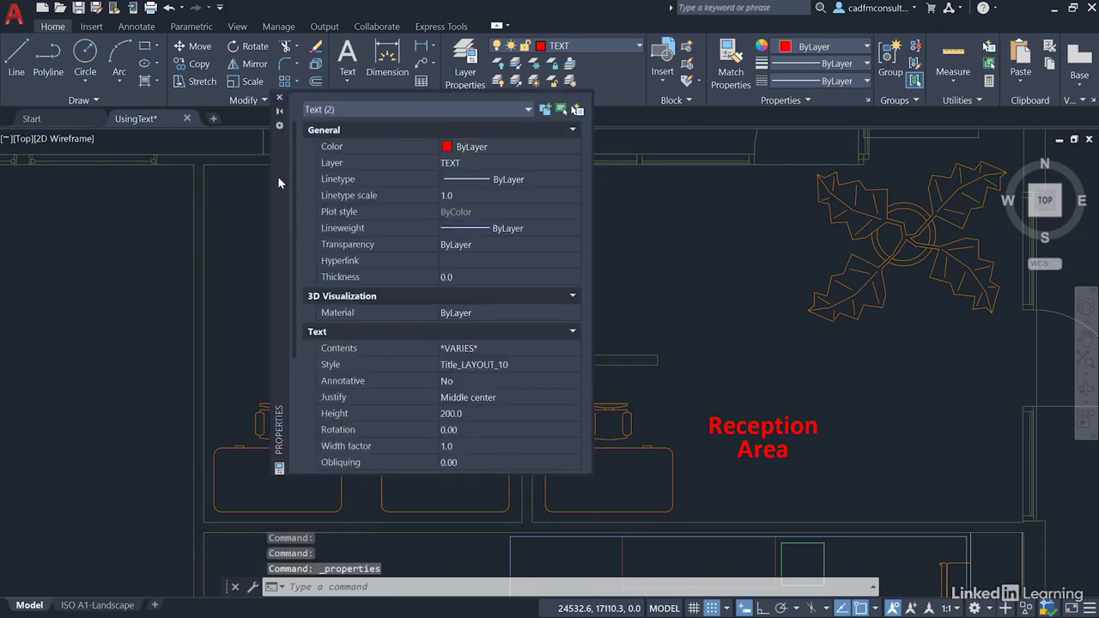
drag(278, 176, 483, 233)
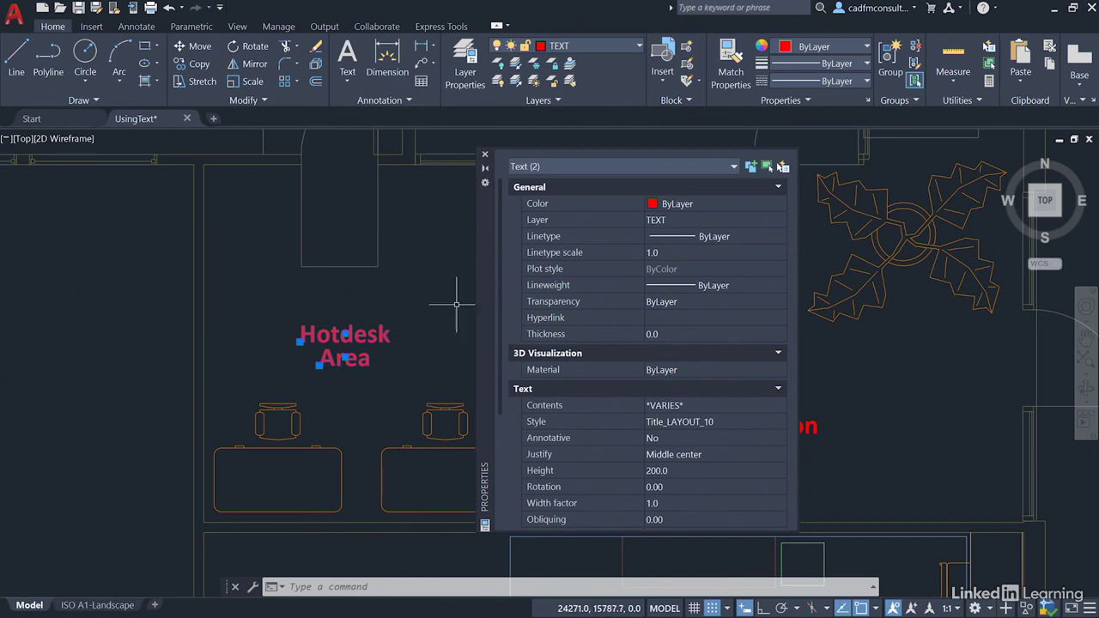
scroll(500, 269, down, 3)
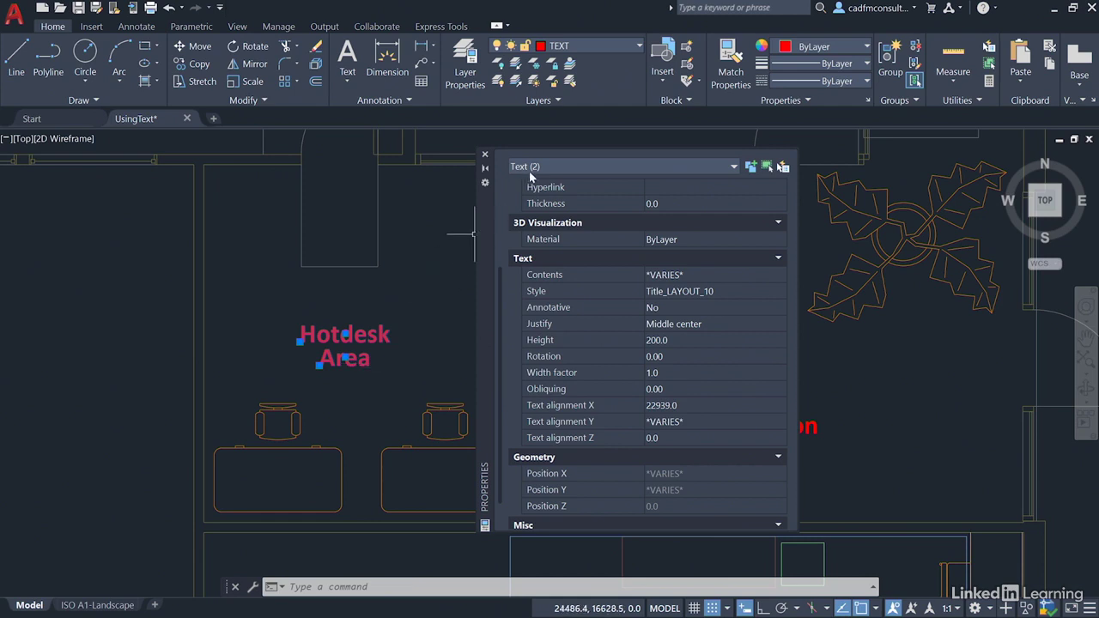
click(722, 324)
click(780, 324)
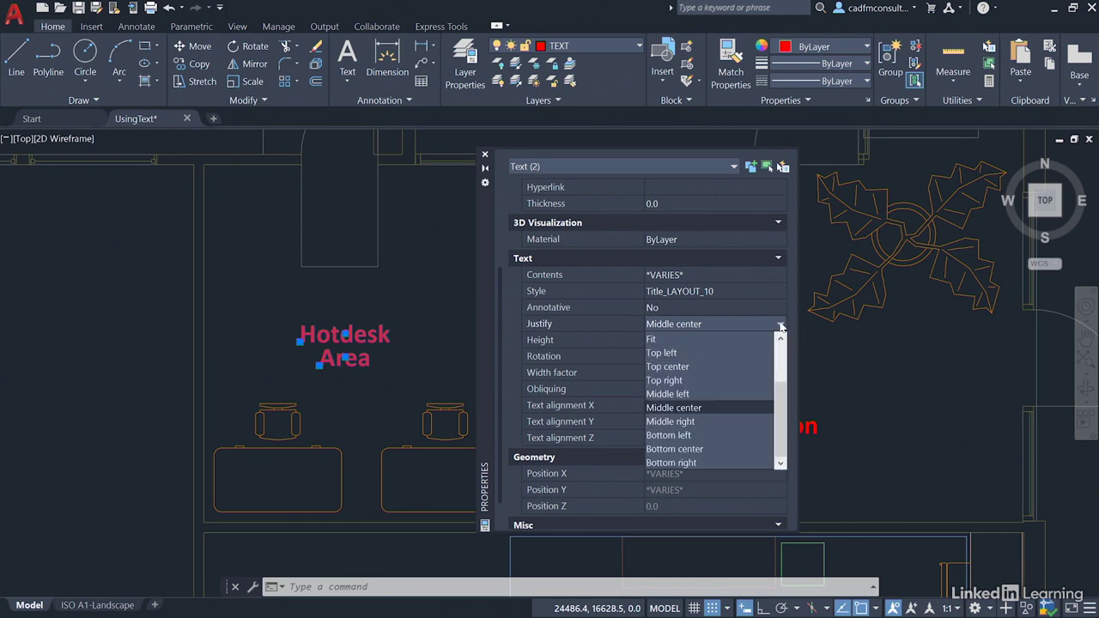
click(683, 395)
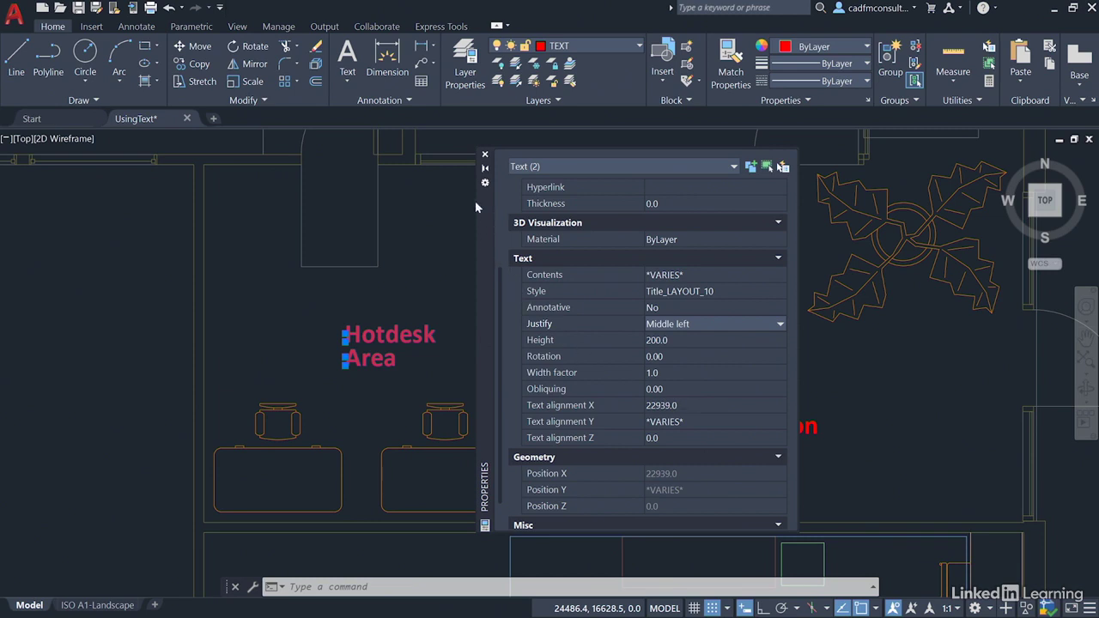
click(485, 154)
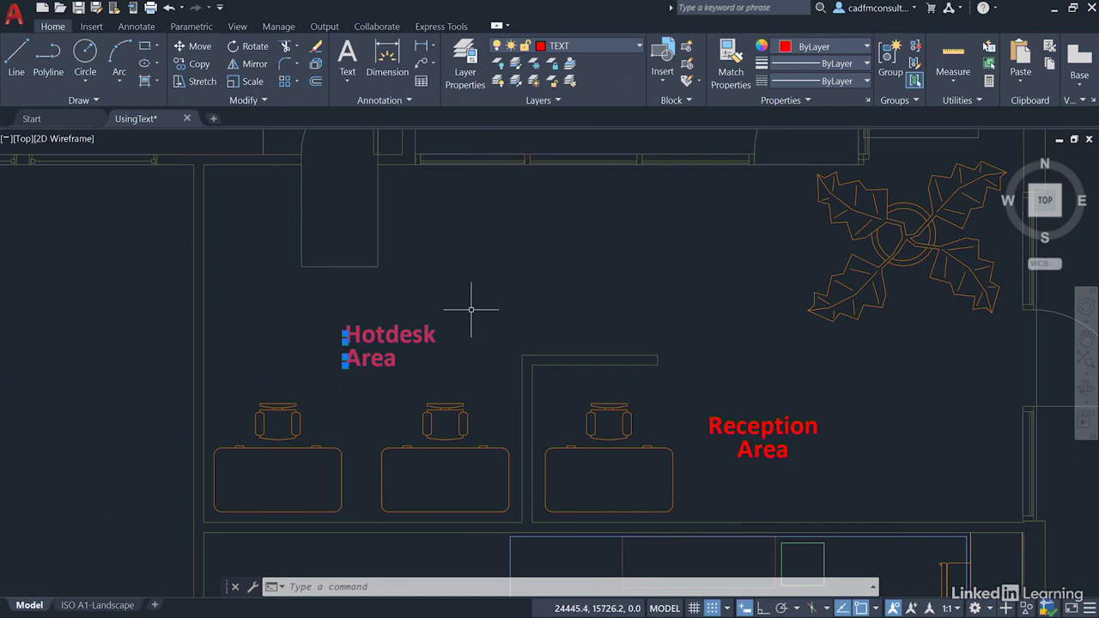
Move the Hotdesk Area label left to sit just inside the left wall.
right_click(456, 213)
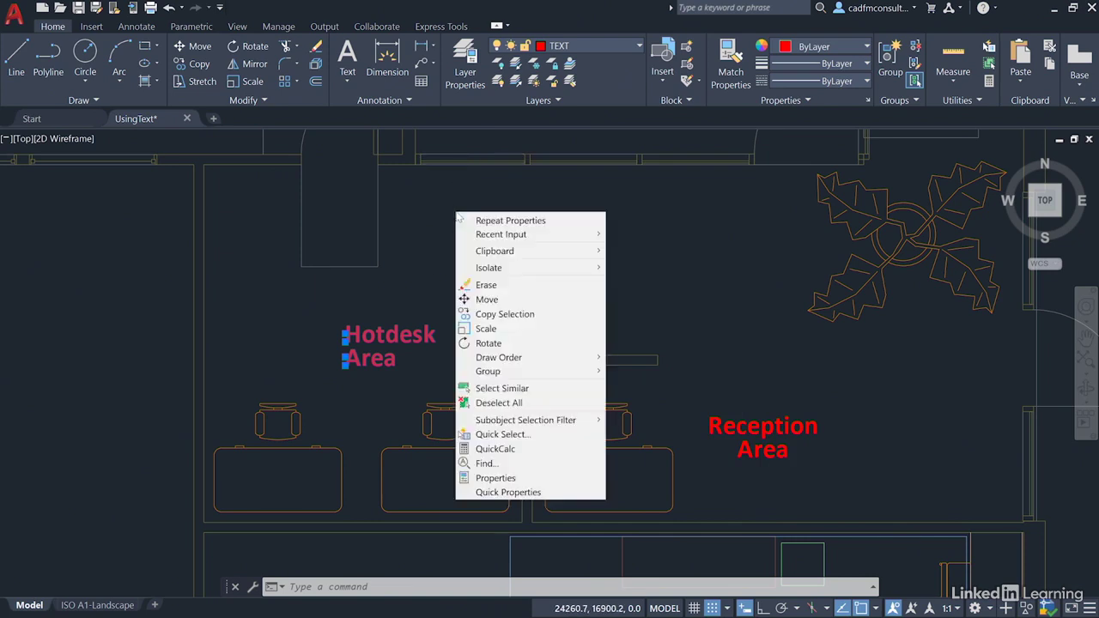
click(487, 299)
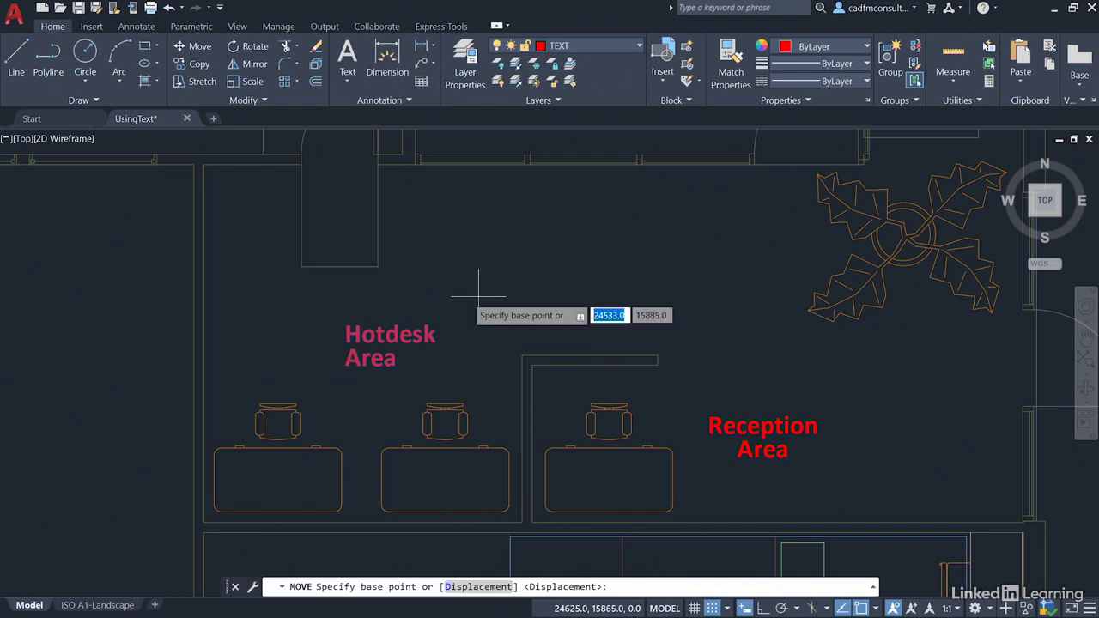
click(360, 333)
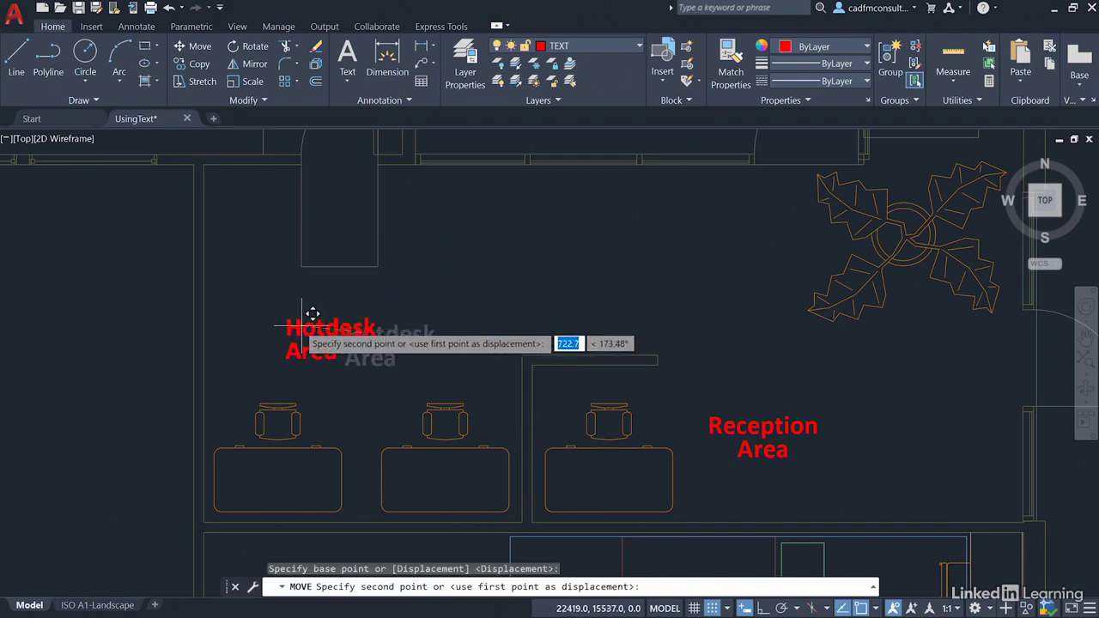
click(236, 310)
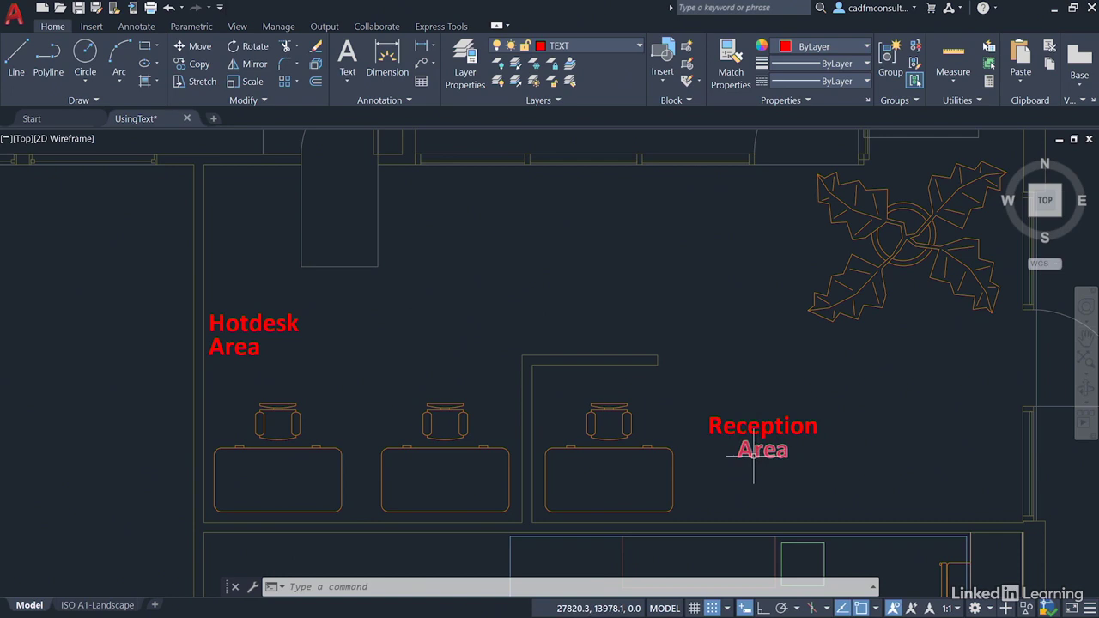
Select both Reception Area lines and set their Justify to Middle right in Properties.
click(763, 424)
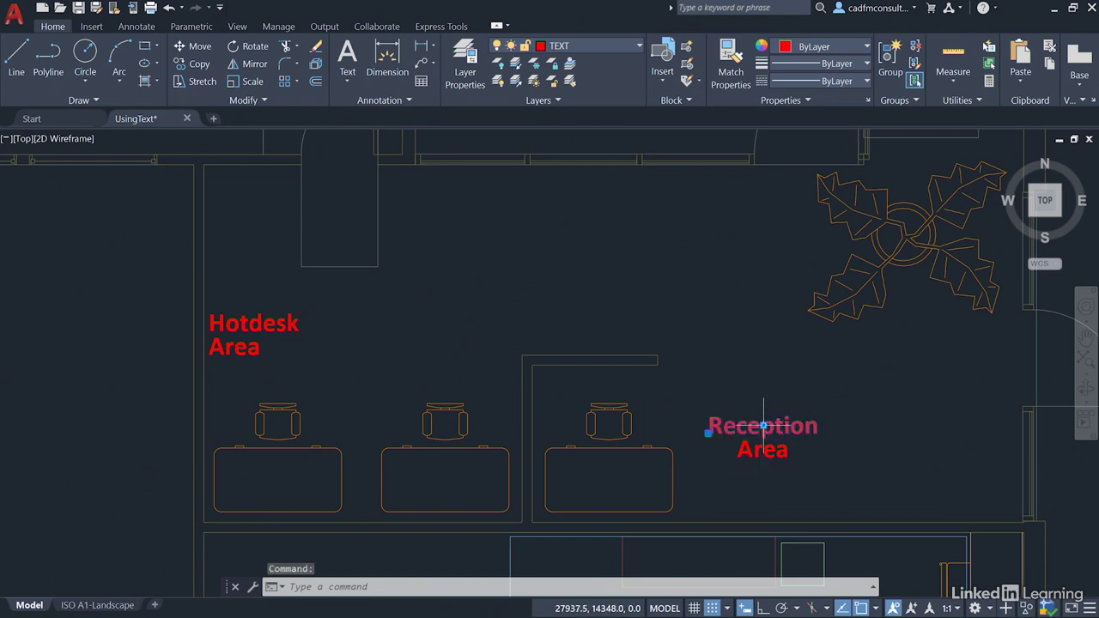
click(768, 449)
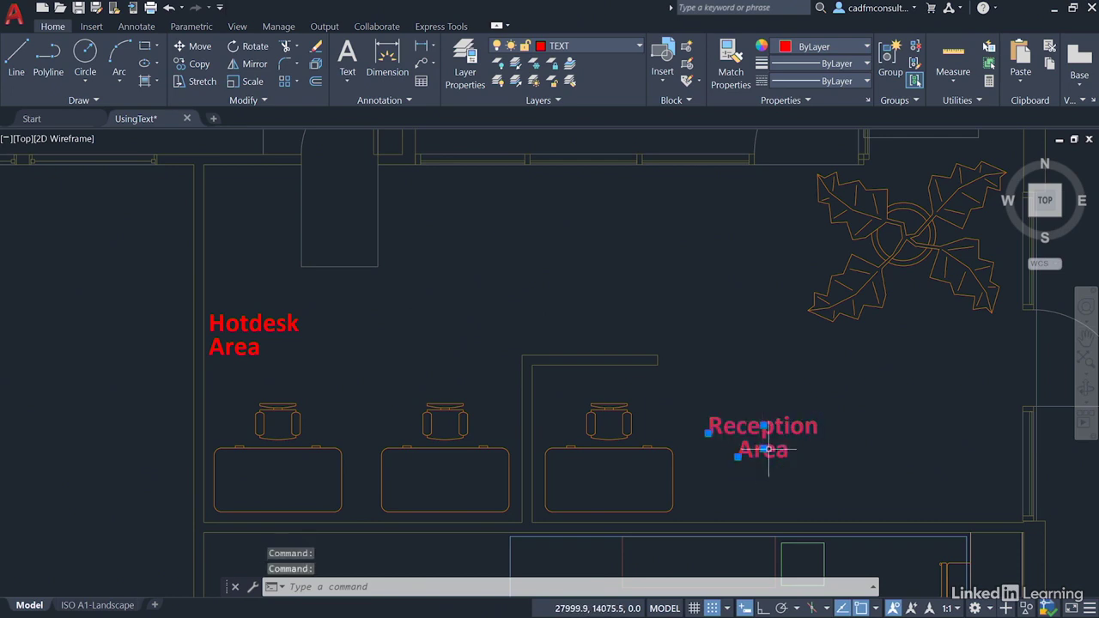
right_click(507, 206)
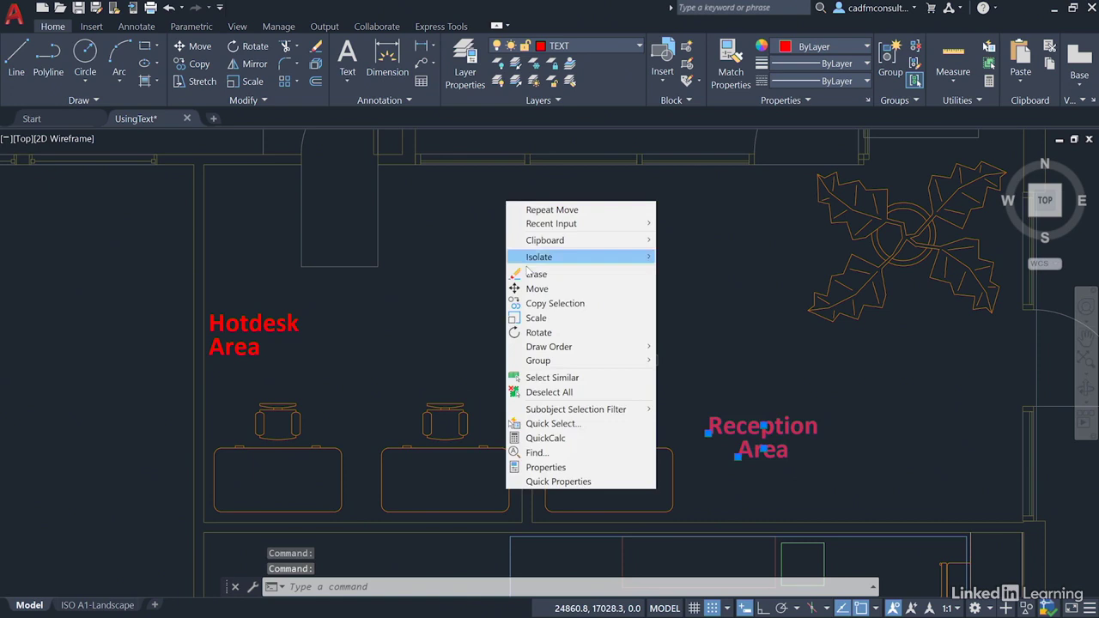
click(549, 468)
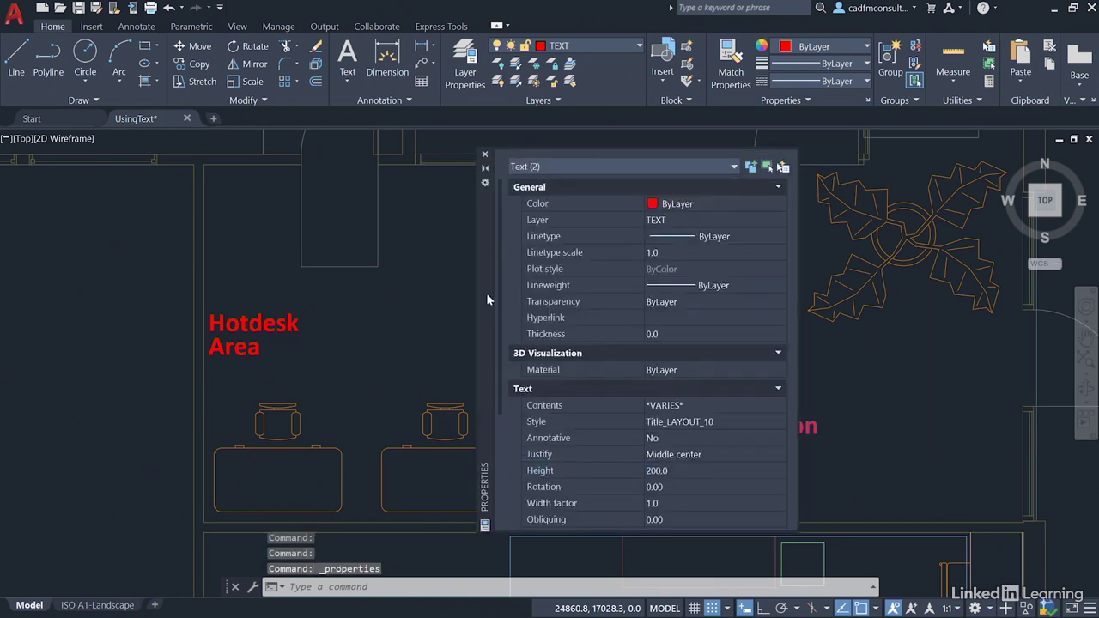
drag(487, 297, 362, 294)
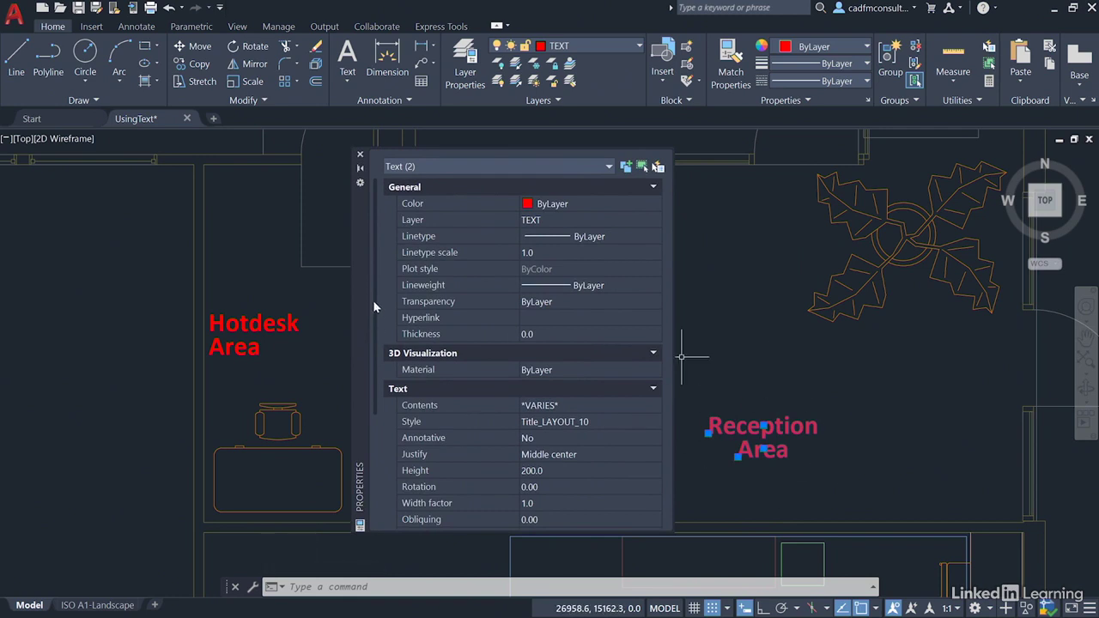
scroll(374, 352, down, 5)
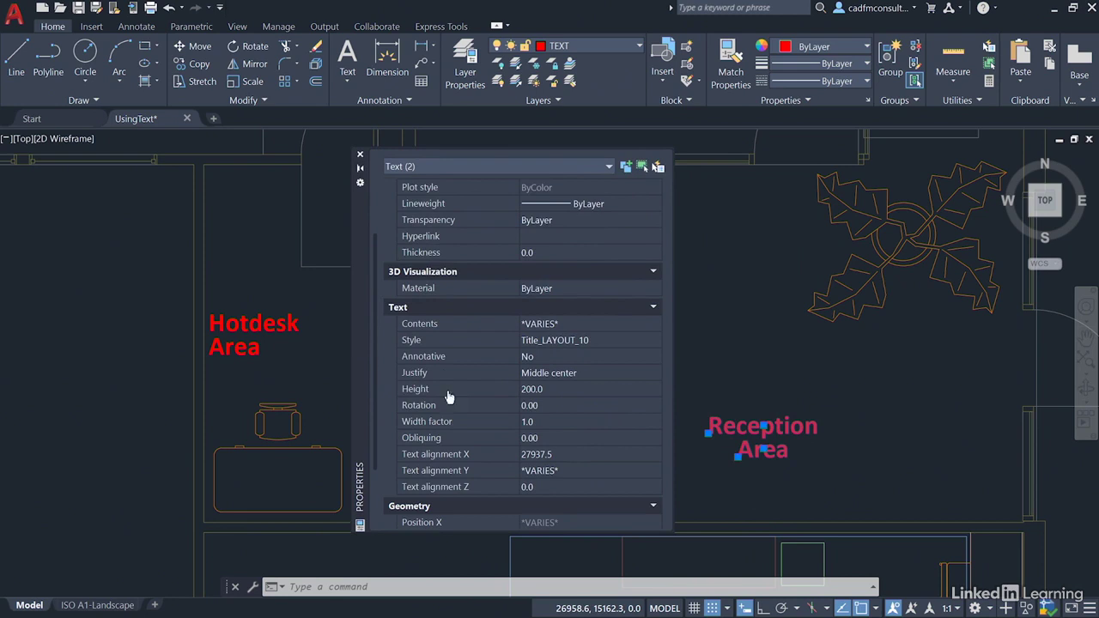
click(625, 373)
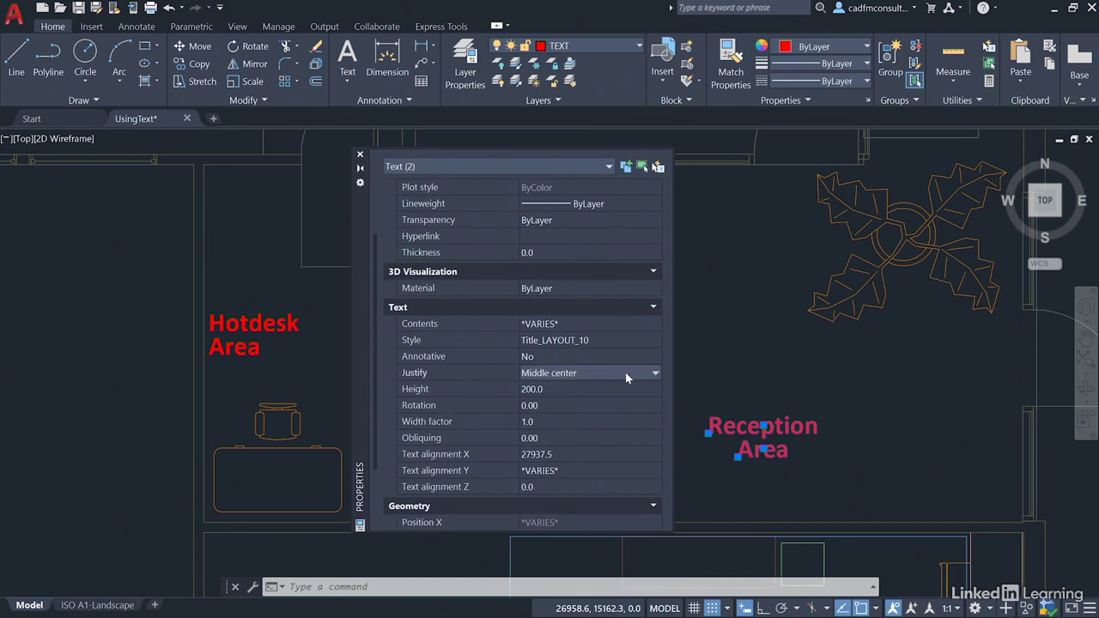
click(655, 376)
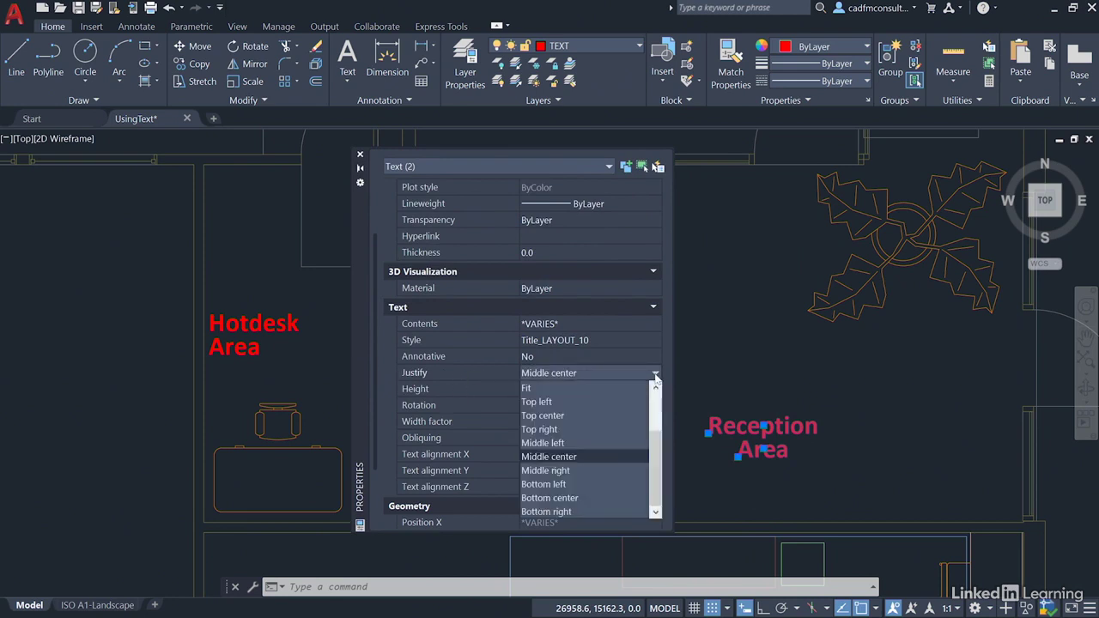
click(568, 471)
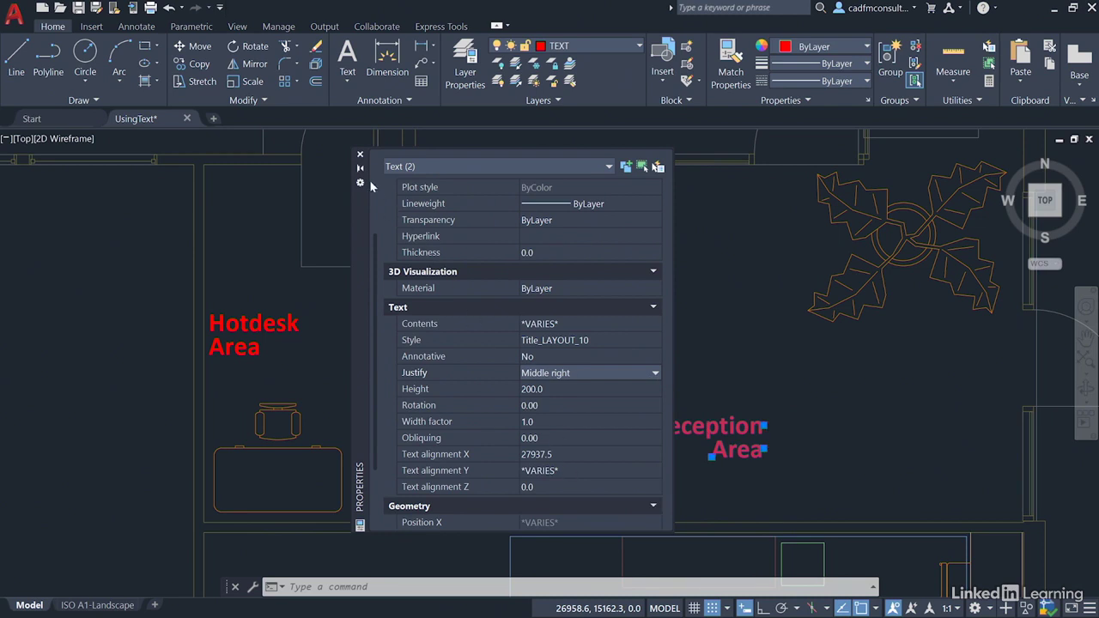
click(360, 155)
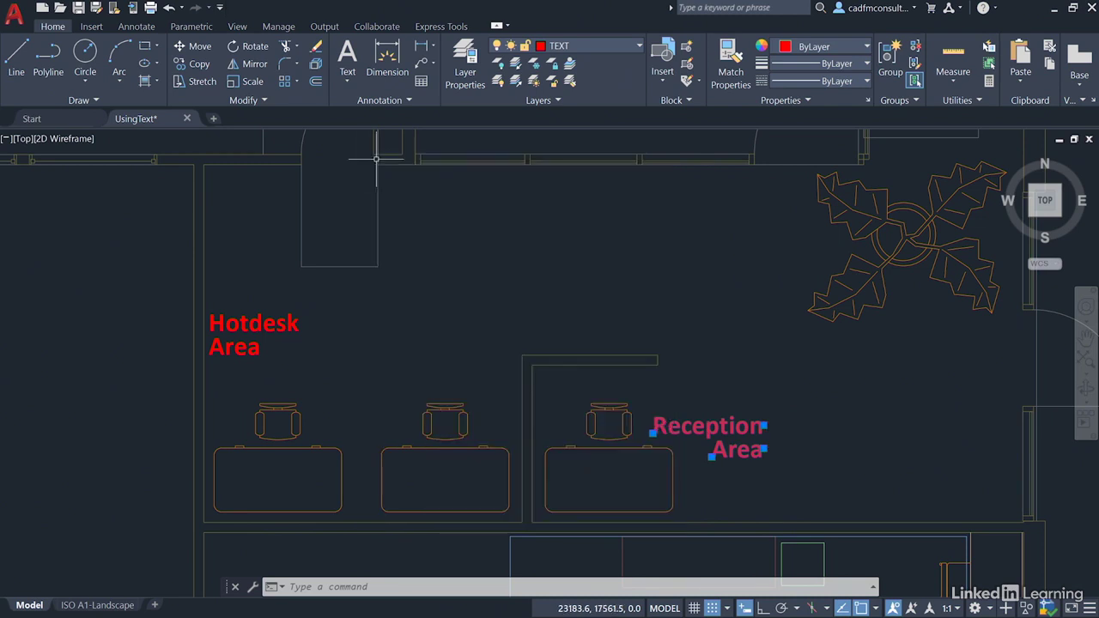
Move the Reception Area label right until it sits against the right-hand wall.
right_click(578, 211)
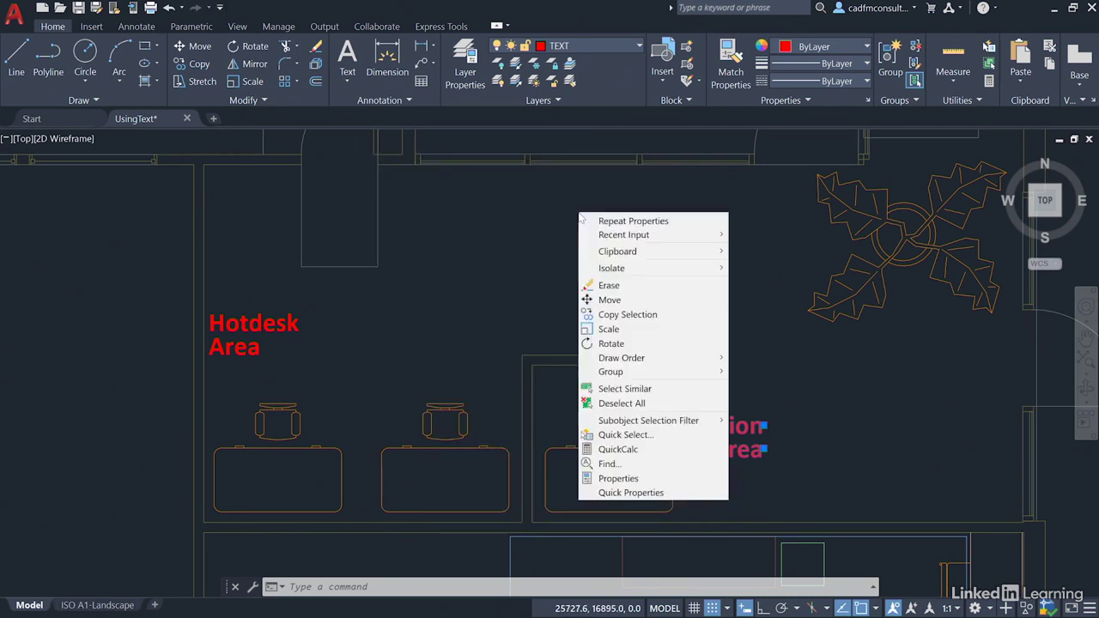
click(611, 299)
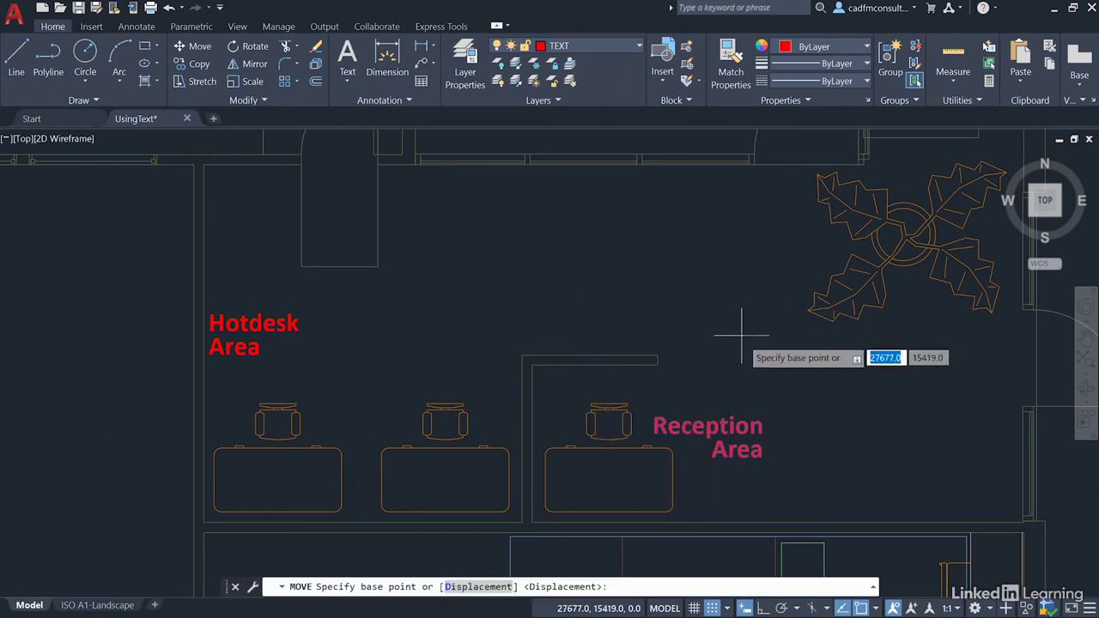
click(754, 424)
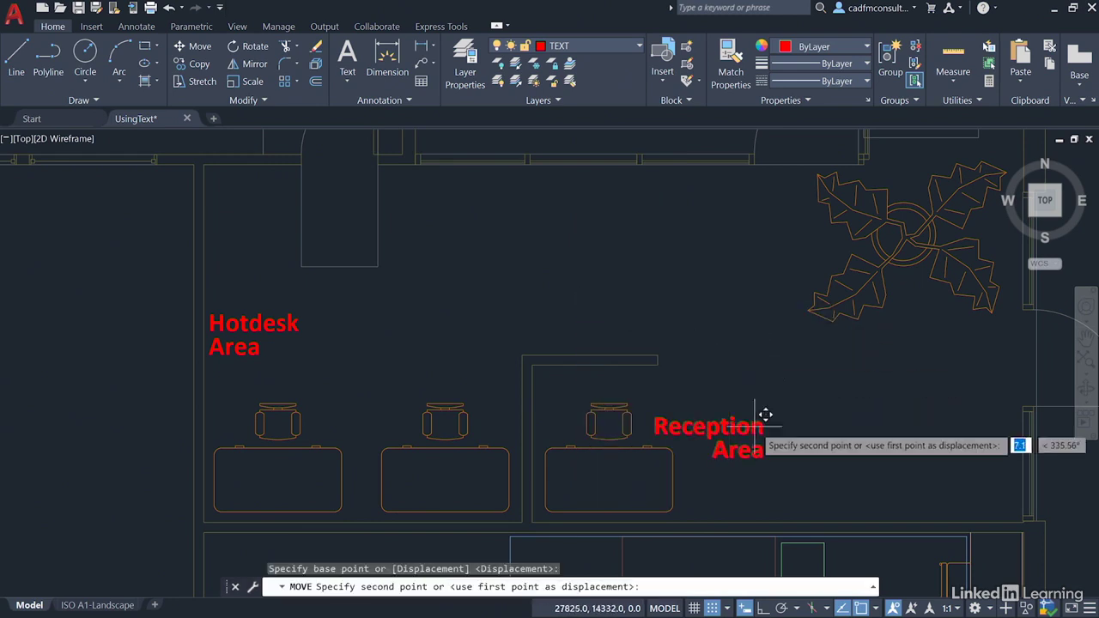
click(1018, 437)
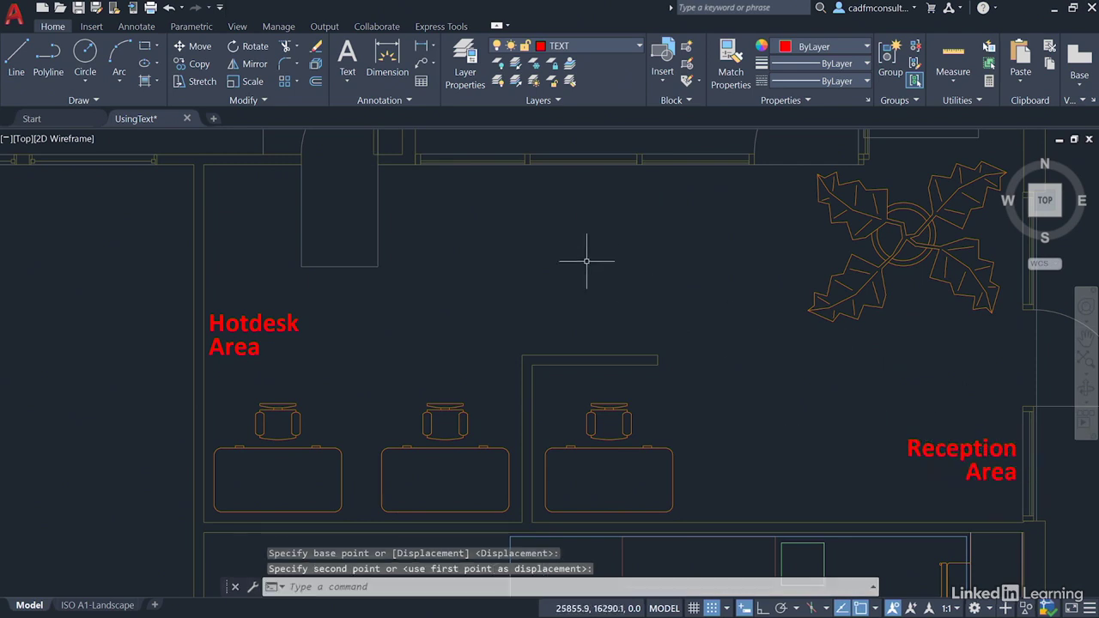
scroll(587, 261, down, 2)
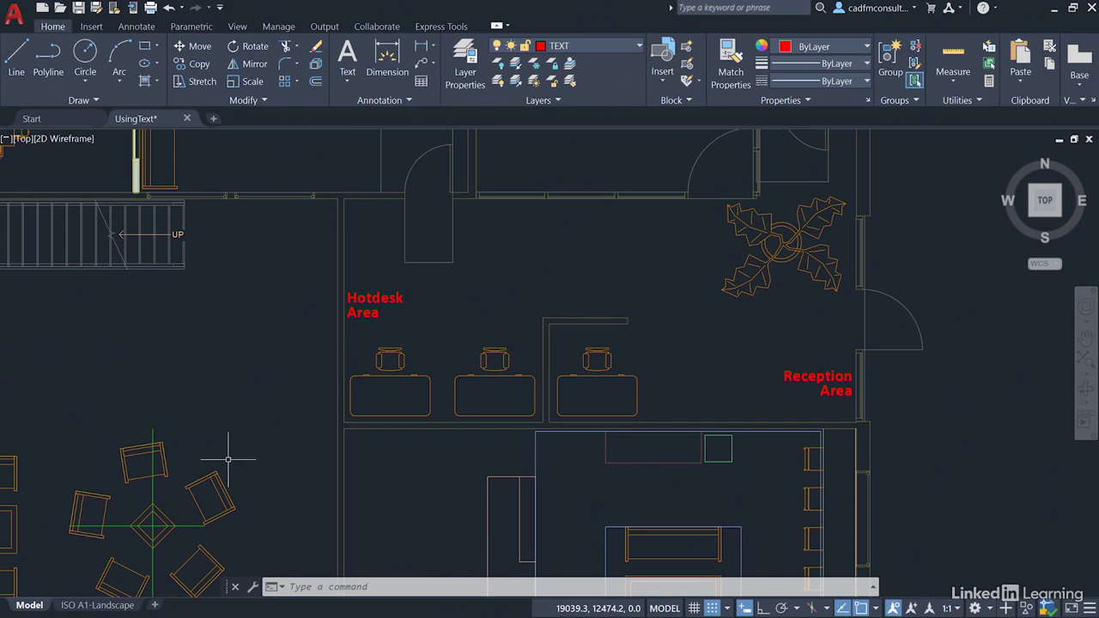
Select the Reception - Entrance Area mtext and zoom in on it.
middle_drag(229, 458, 652, 203)
scroll(653, 204, down, 1)
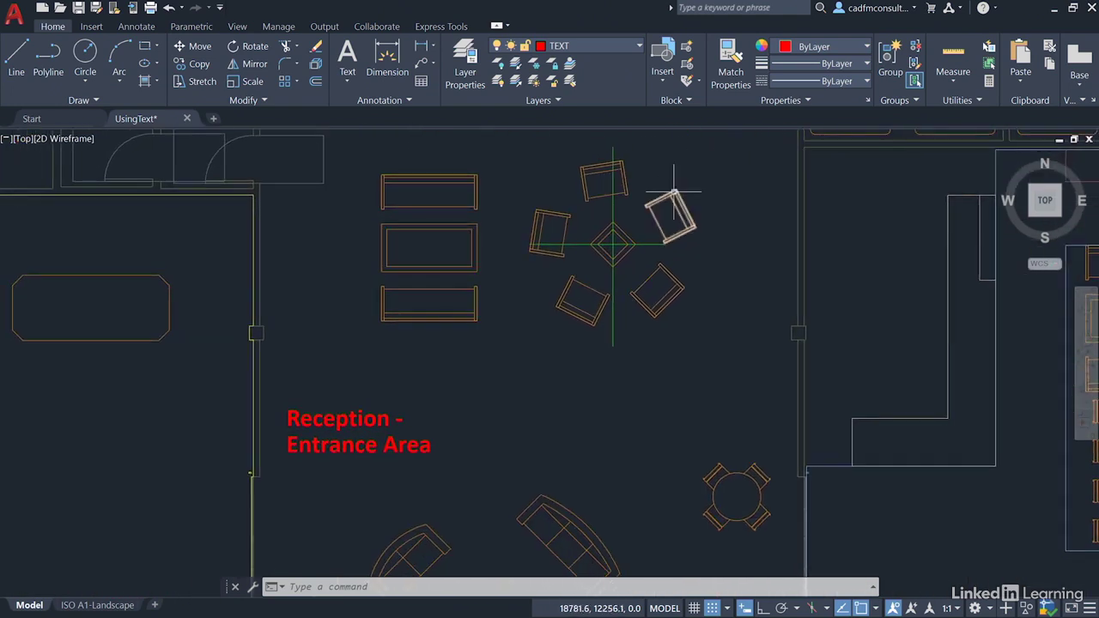
scroll(506, 424, down, 1)
middle_drag(507, 424, 557, 275)
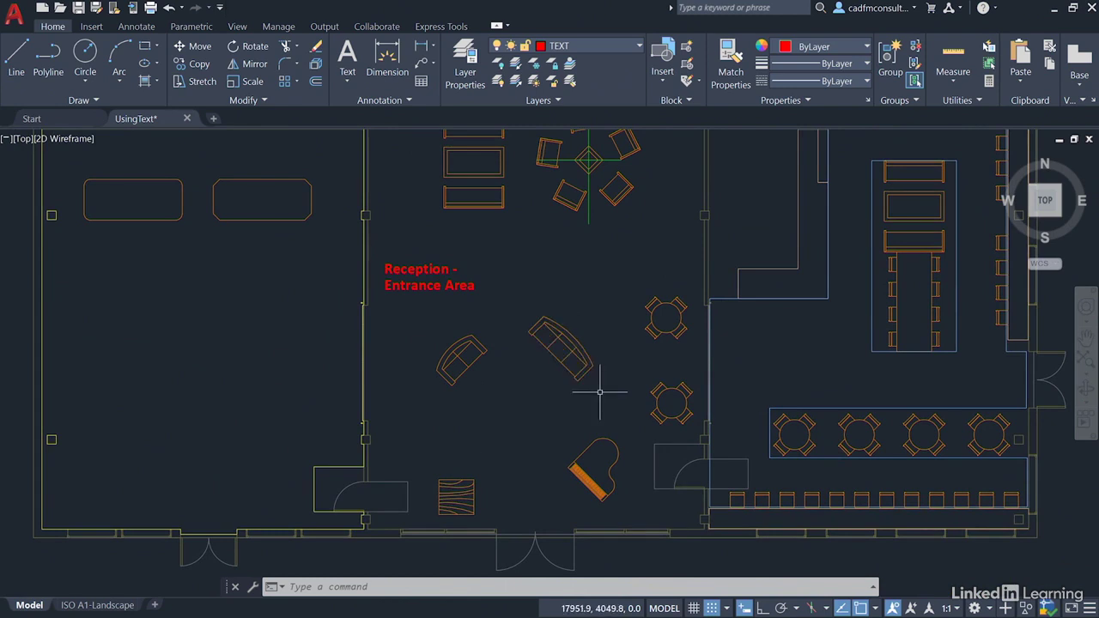
click(429, 275)
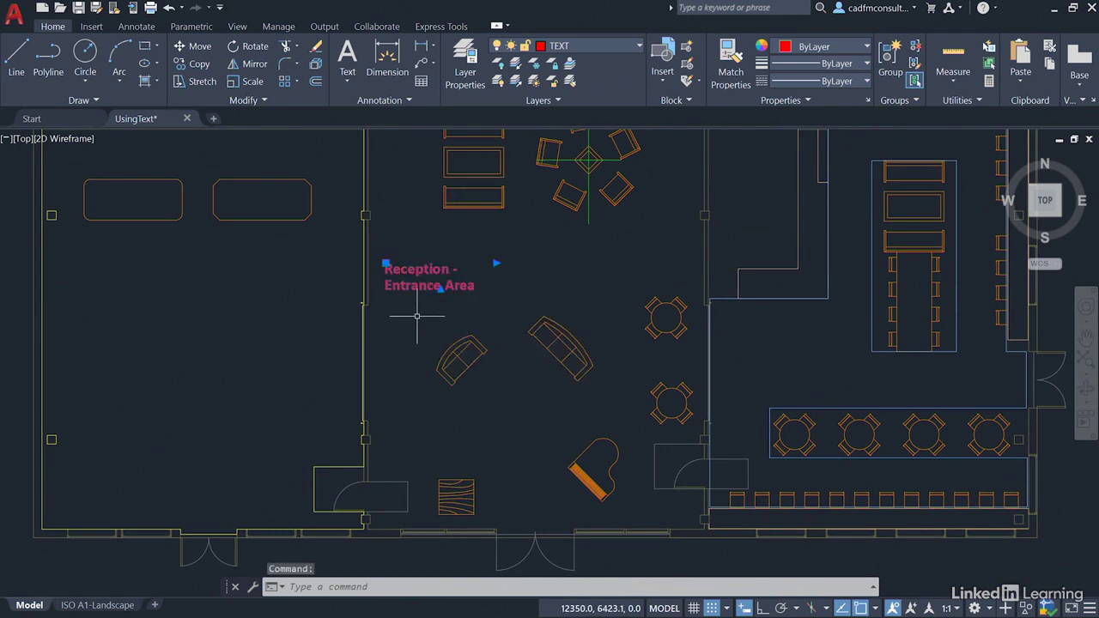
scroll(419, 315, up, 4)
middle_drag(422, 299, 400, 427)
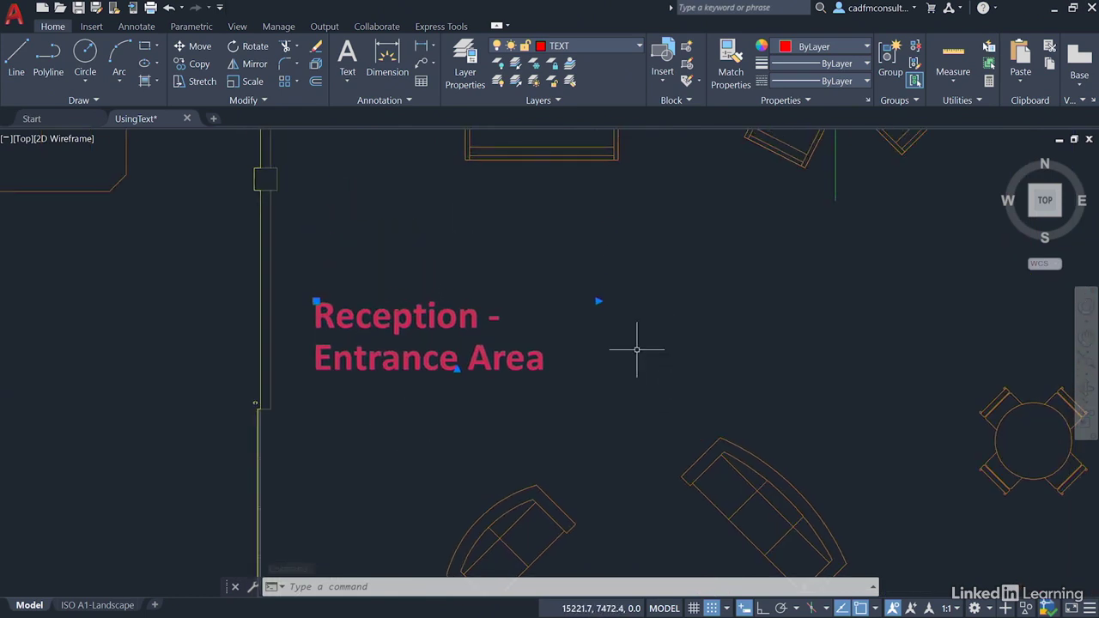
Edit the Reception - Entrance Area mtext, applying Middle Center justification to all its text.
double_click(447, 316)
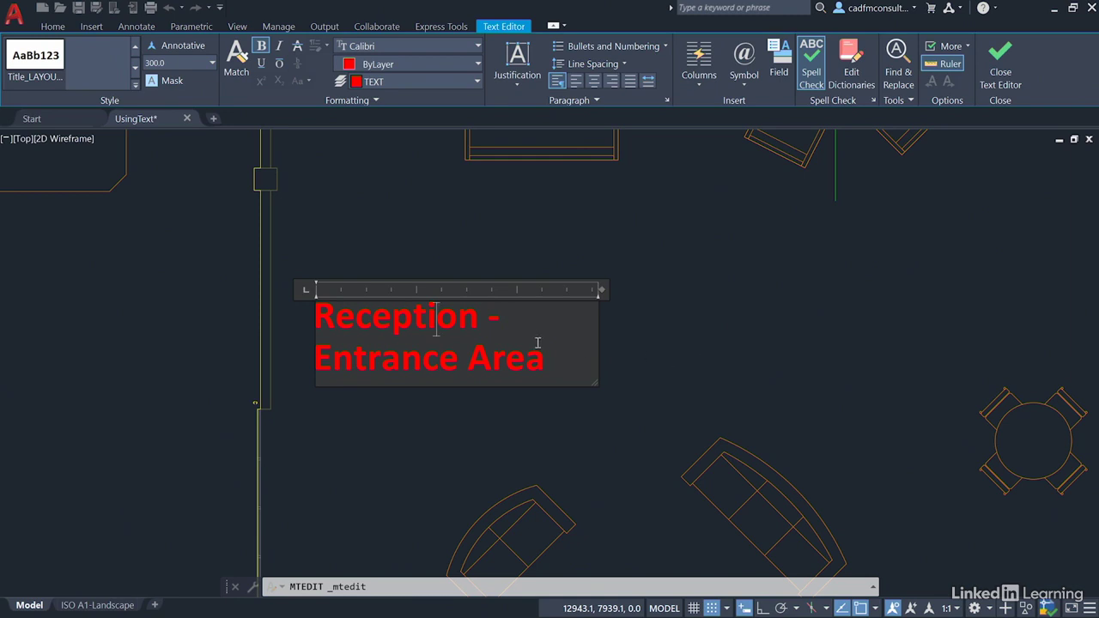
drag(543, 359, 321, 313)
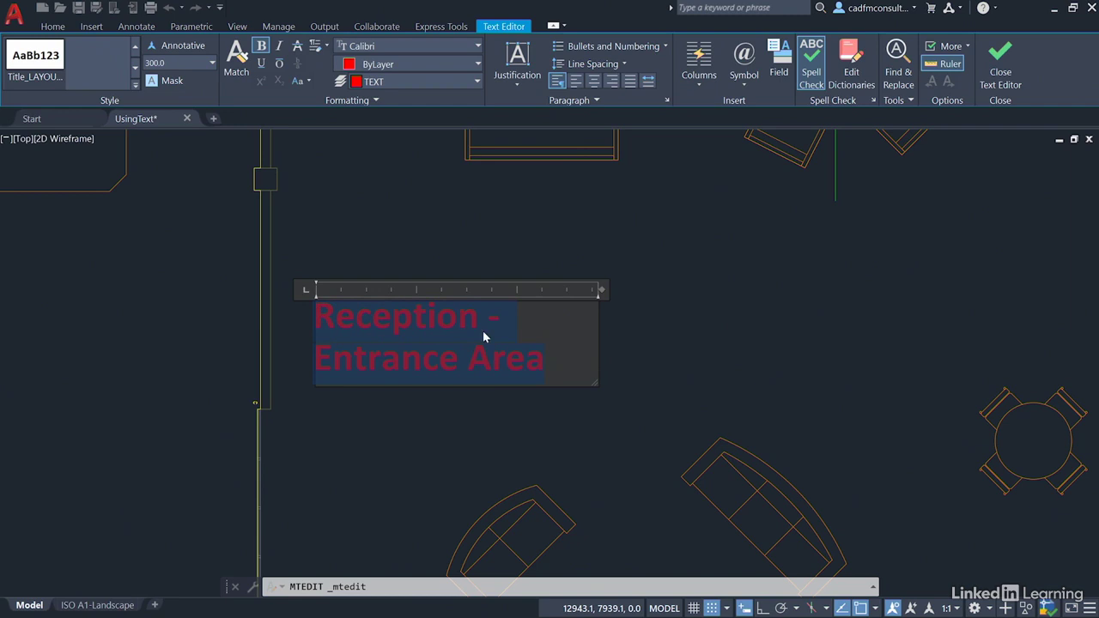
click(518, 86)
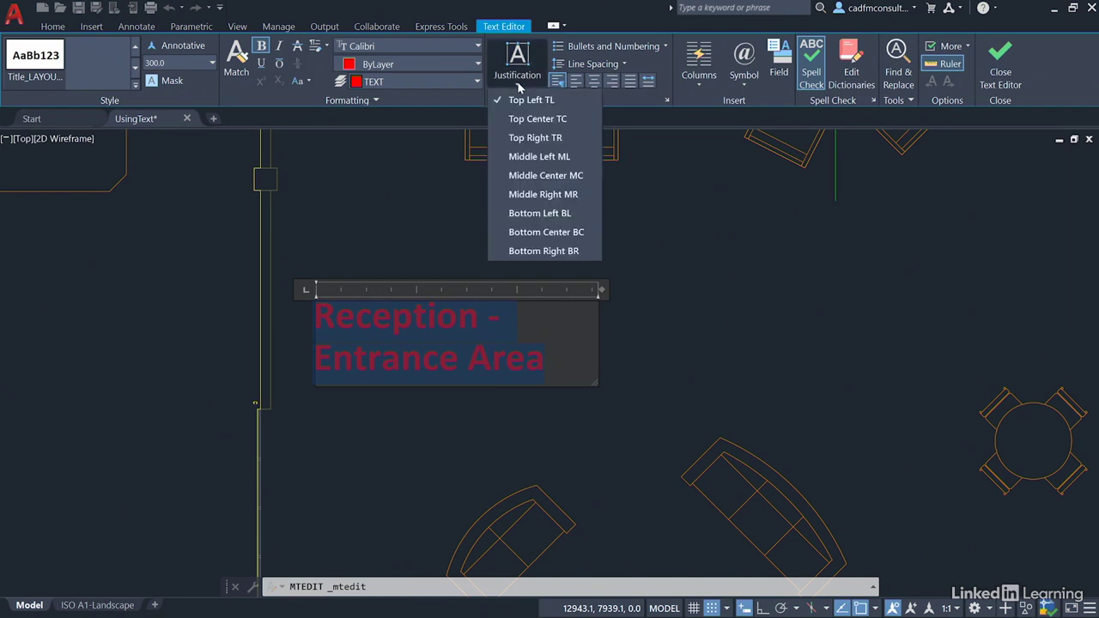
click(536, 175)
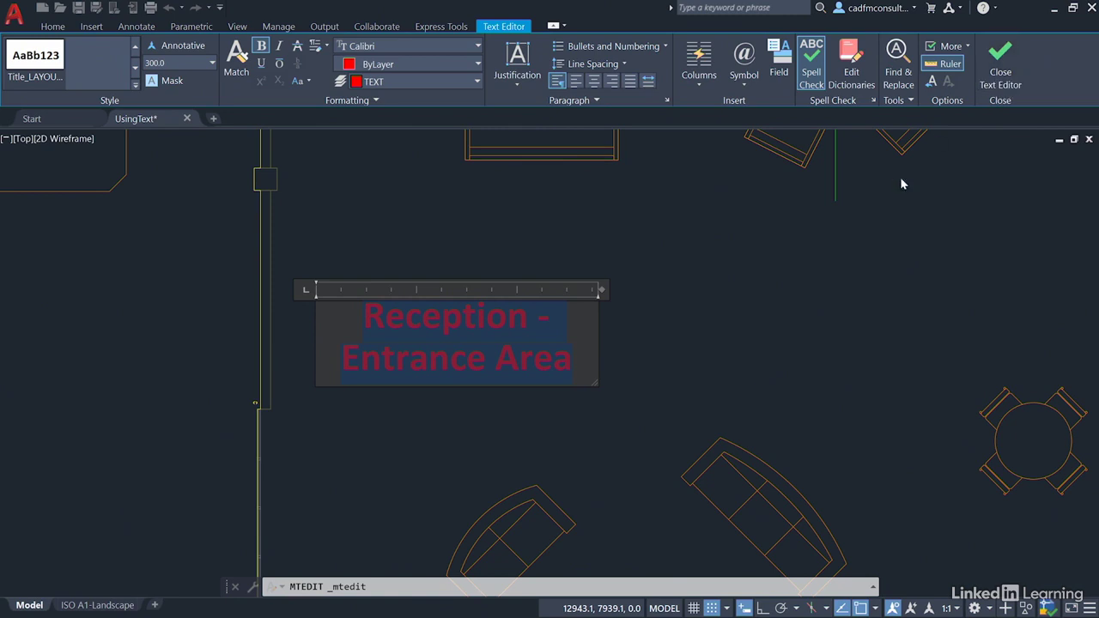
click(675, 356)
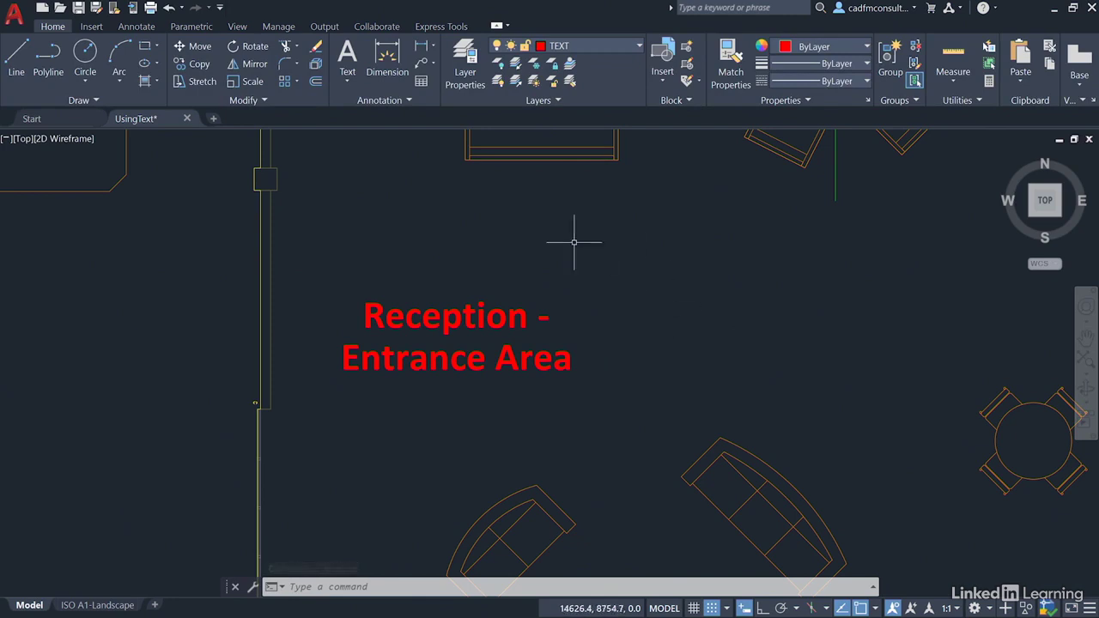
Drag the Reception - Entrance Area label by its centre grip toward the room's middle.
click(549, 297)
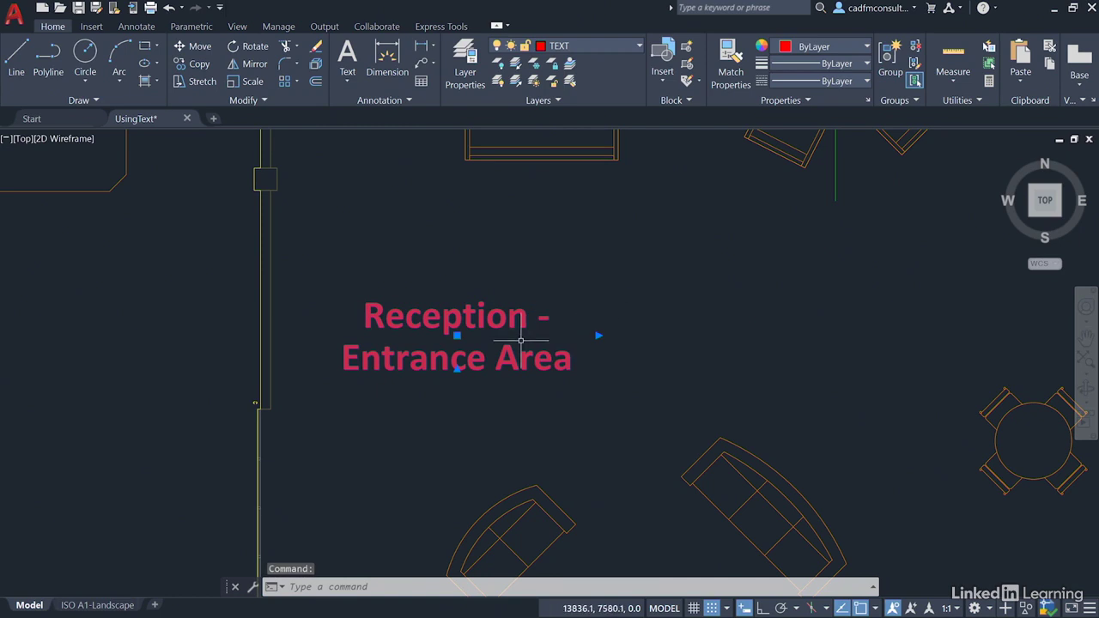
click(456, 336)
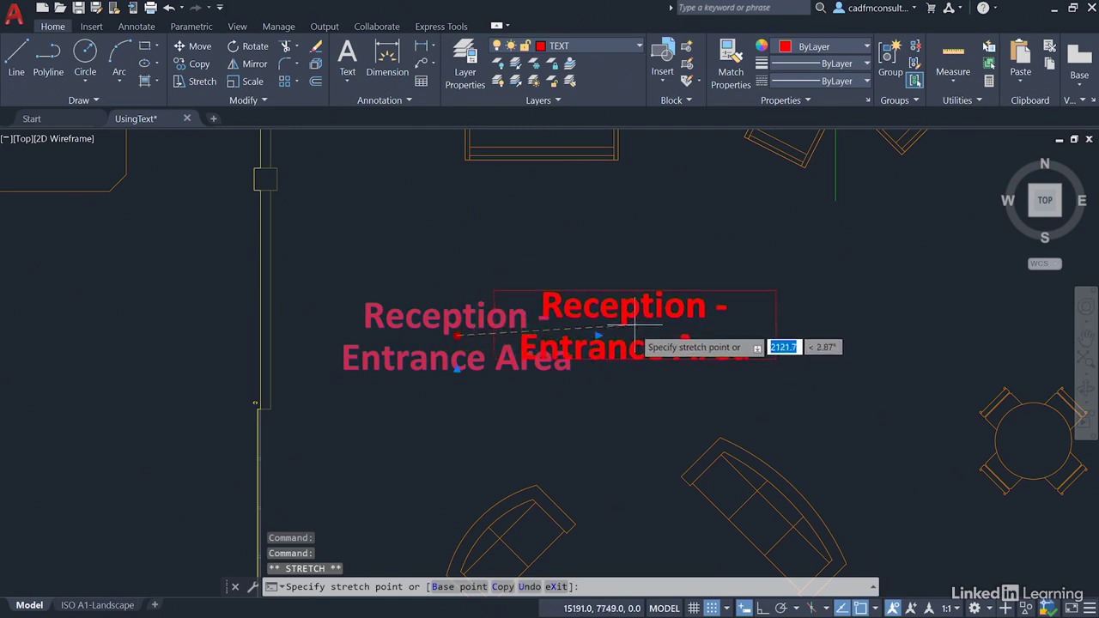
click(642, 347)
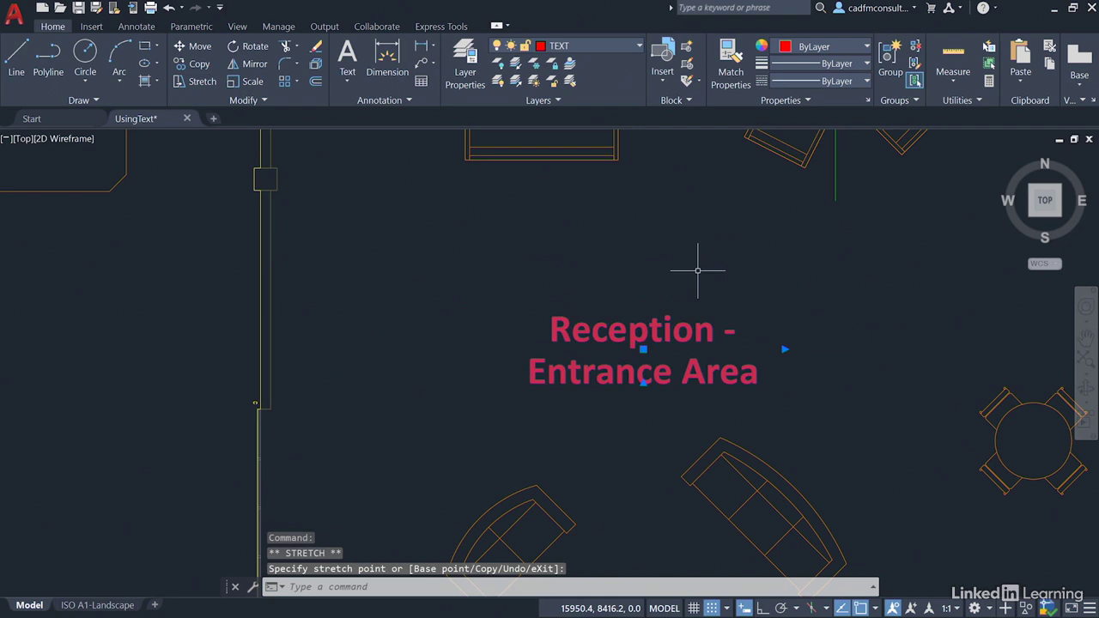
key(Escape)
key(Escape)
Zoom out and pan to view the entire floor plan with its relabelled rooms.
scroll(696, 271, down, 4)
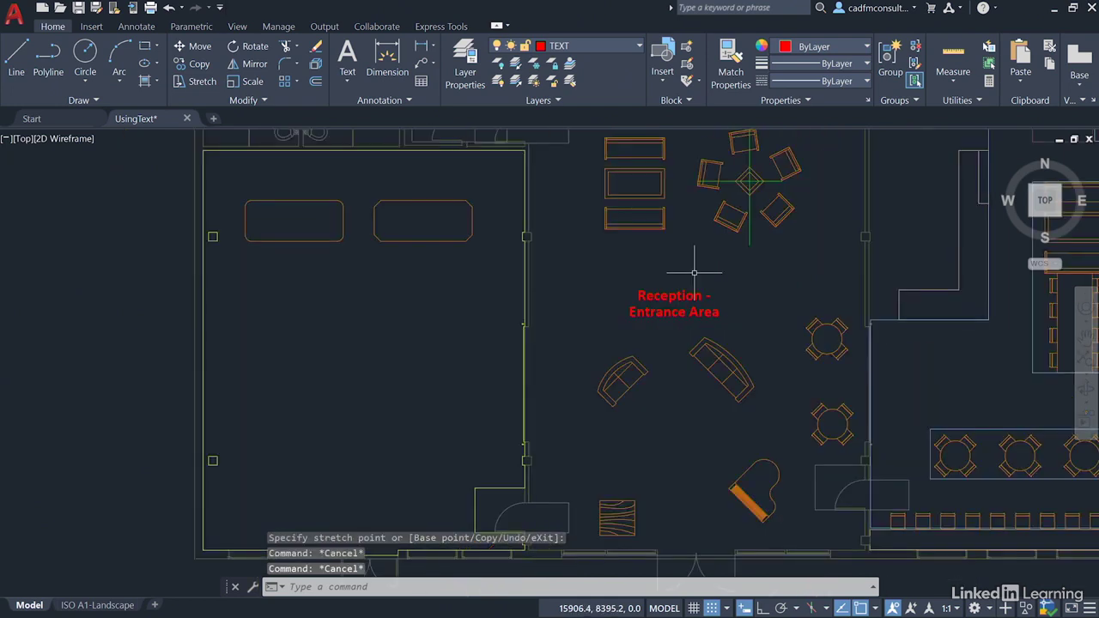
scroll(706, 240, down, 4)
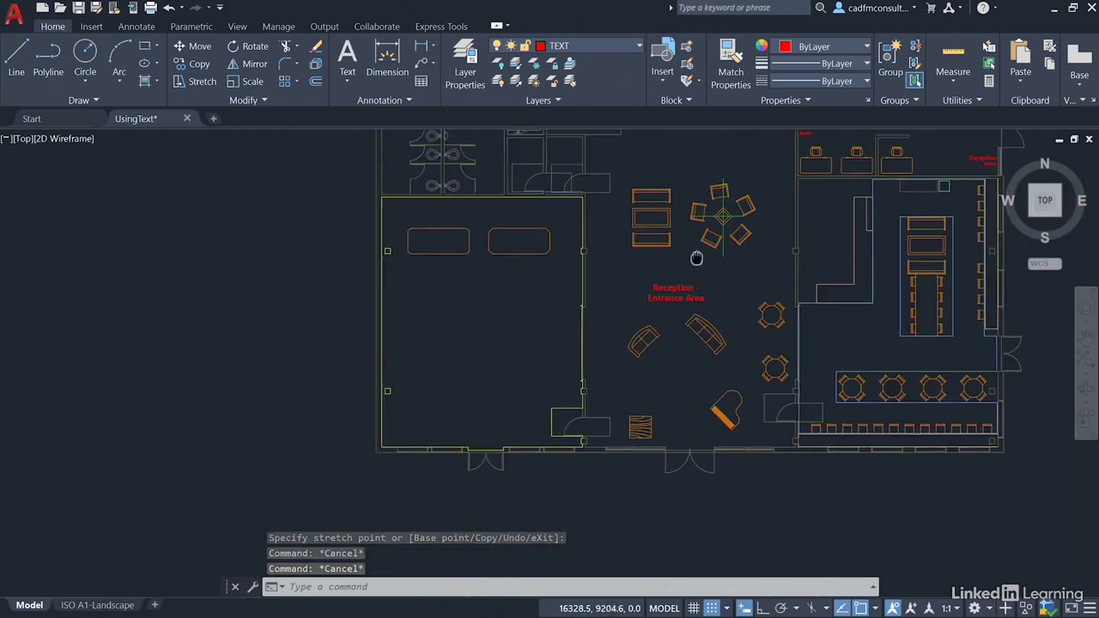
mouse_move(696, 252)
middle_down()
mouse_move(594, 334)
mouse_move(607, 321)
middle_up()
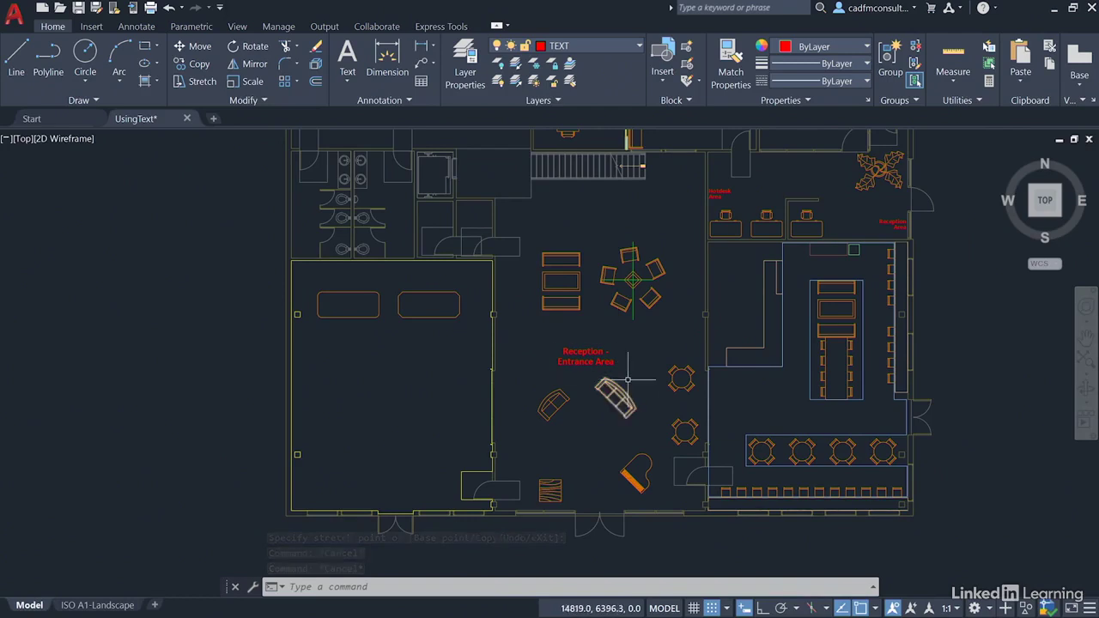